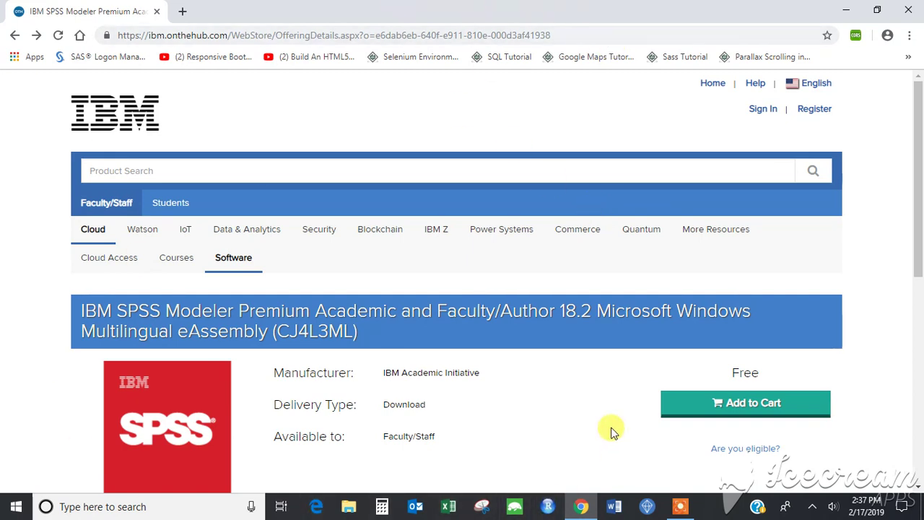
# Add SPSS Modeler Premium 18.2 for Windows to the cart from its product page
pyautogui.scroll(-2, 543, 395)
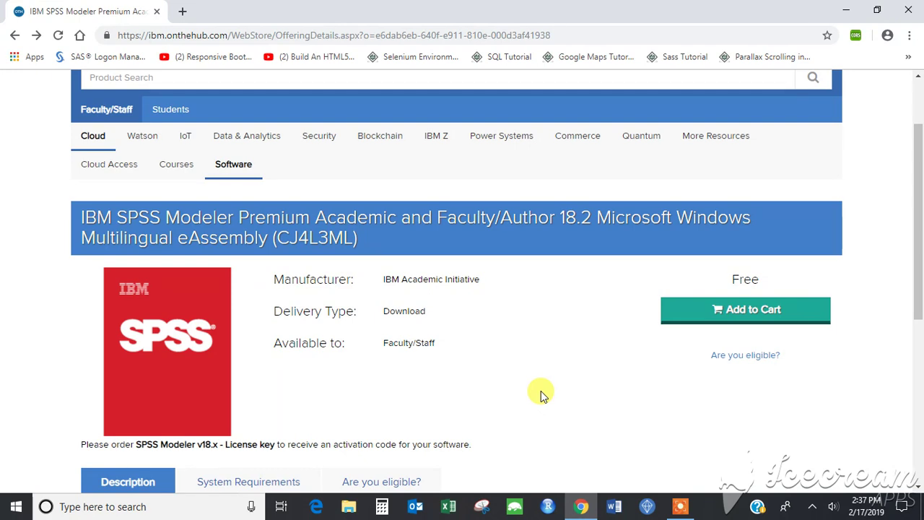
pyautogui.scroll(-1, 554, 359)
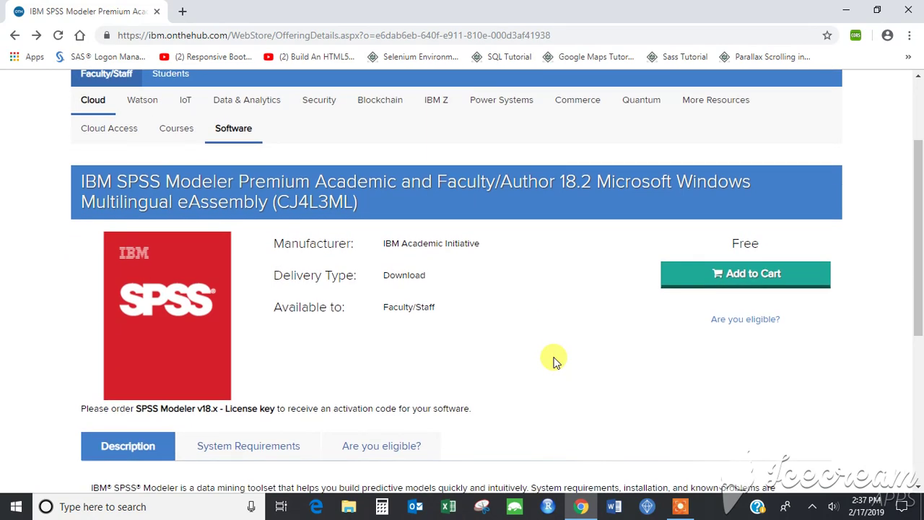
pyautogui.click(751, 276)
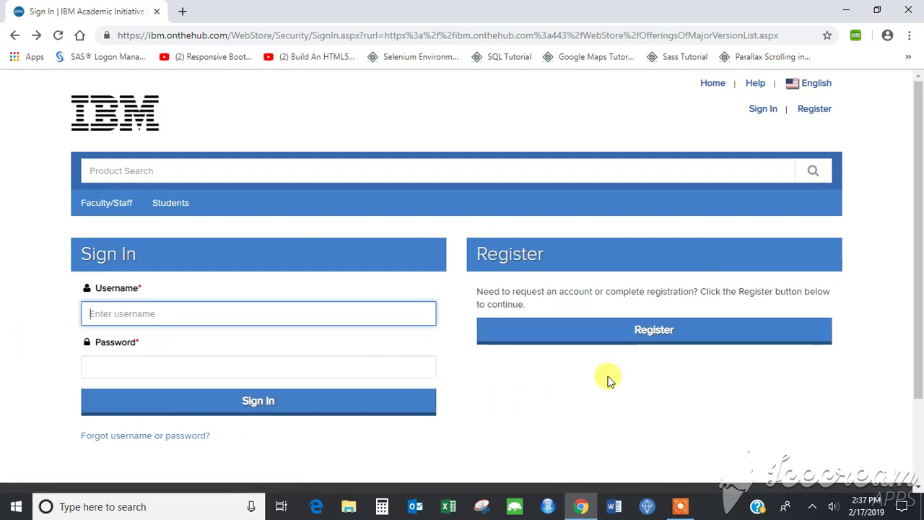
# Start a new registration by submitting the school-issued email address for verification
pyautogui.click(670, 332)
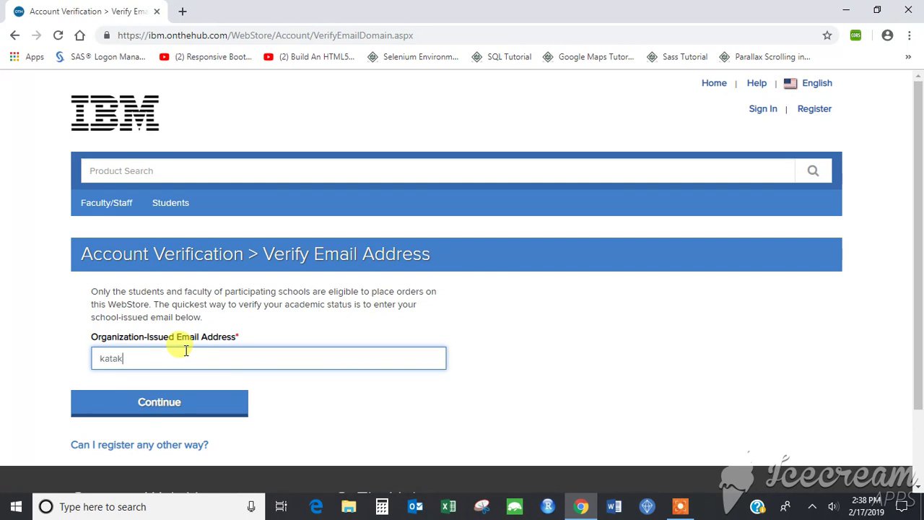
pyautogui.write('mail.uc ')
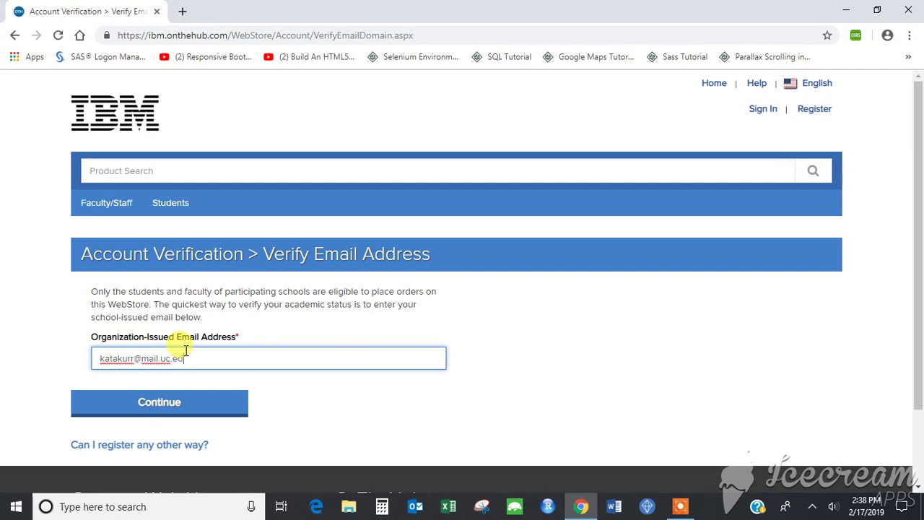
pyautogui.write('edu')
pyautogui.press('Return')
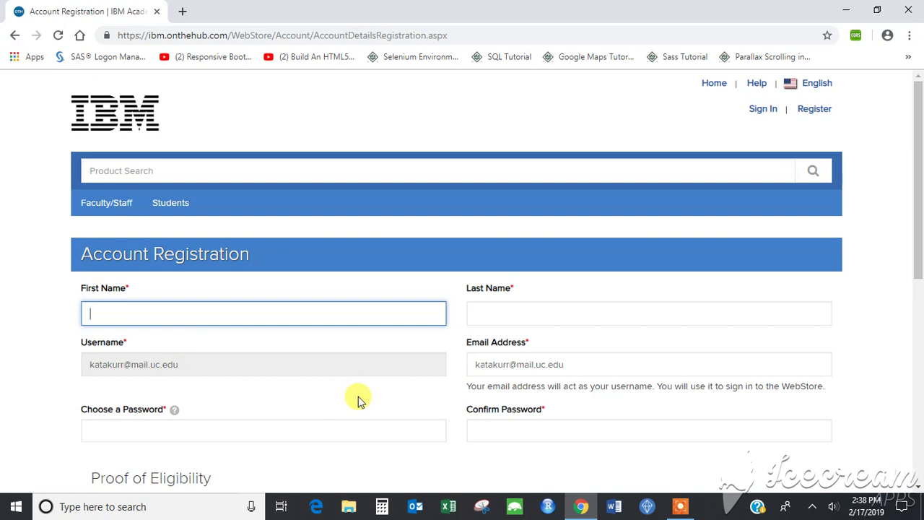
# Fill the registration form with University of Cincinnati and Students, pass reCAPTCHA, and register
pyautogui.scroll(-2, 361, 401)
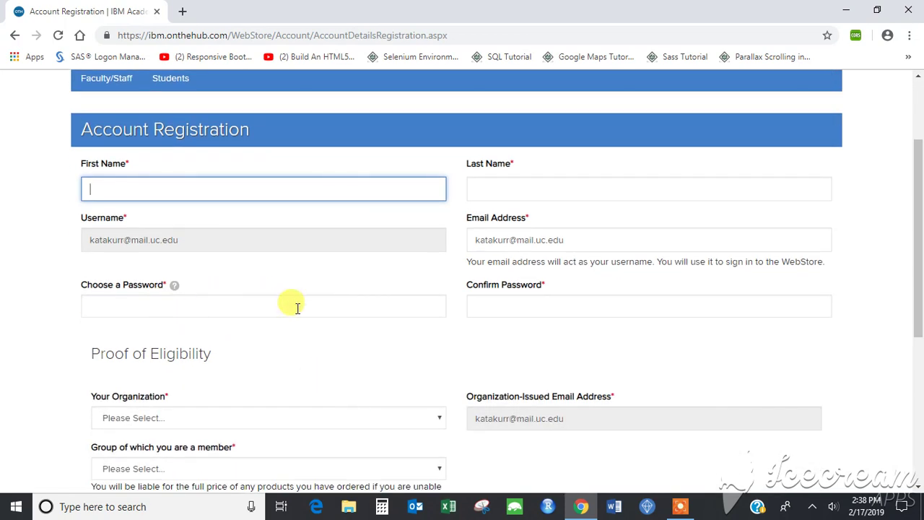
pyautogui.scroll(-1, 304, 358)
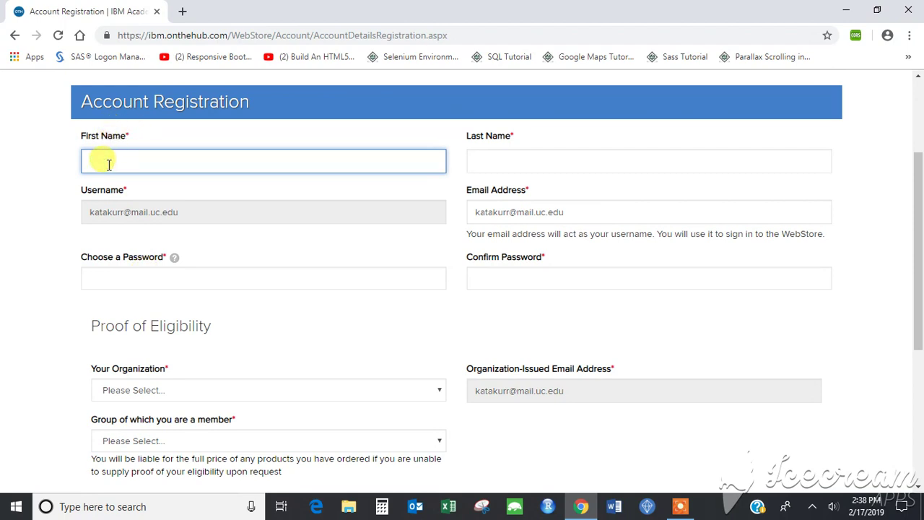
pyautogui.click(673, 510)
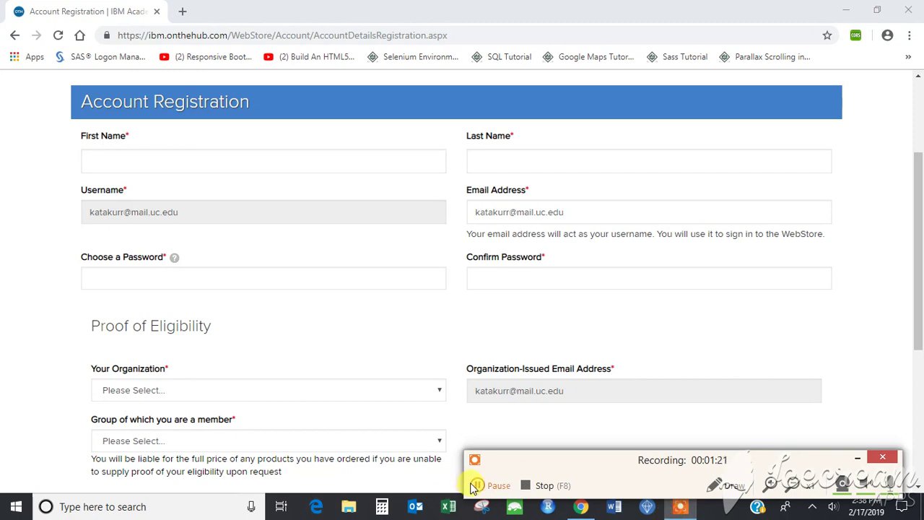
pyautogui.click(479, 486)
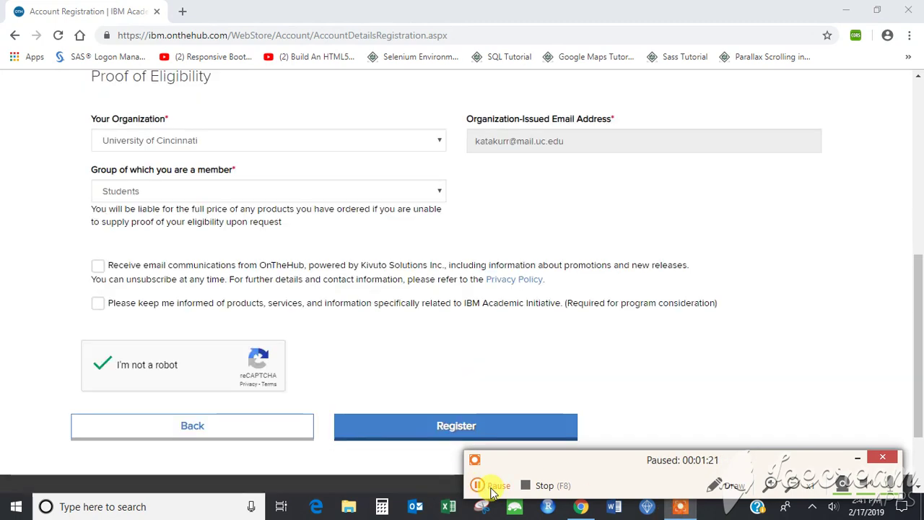
pyautogui.click(479, 485)
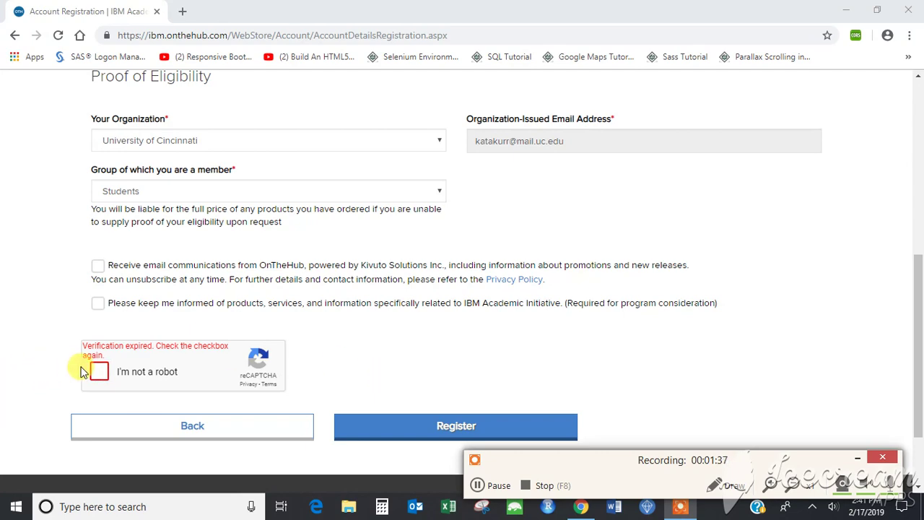
pyautogui.click(99, 372)
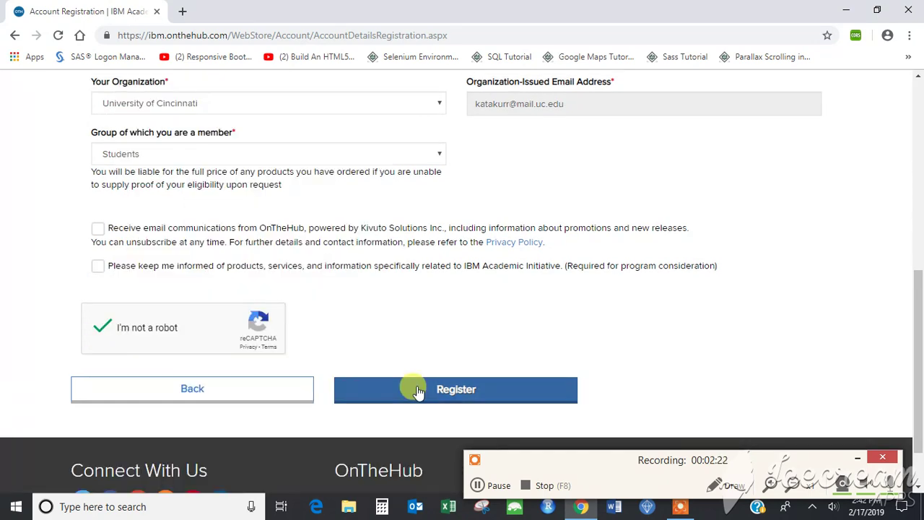
pyautogui.click(415, 385)
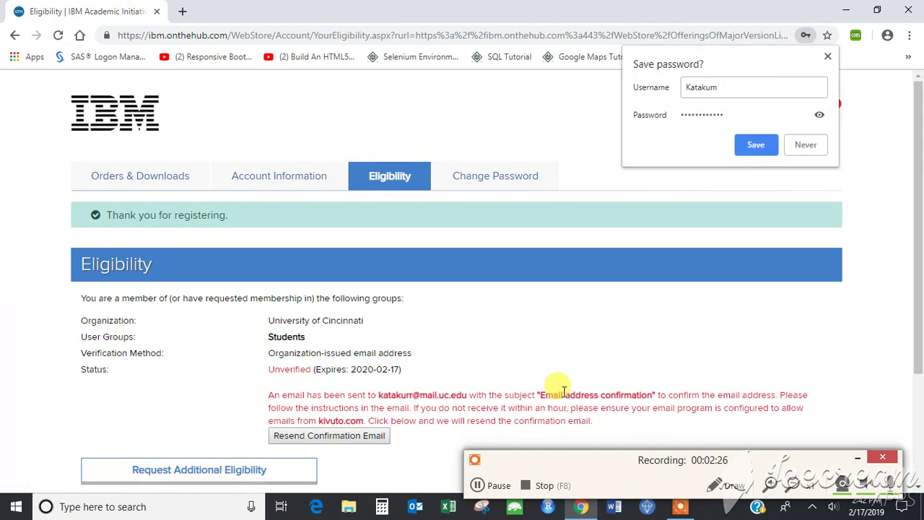
# Dismiss Chrome's save-password offer on the Eligibility page and scroll down
pyautogui.scroll(-1, 566, 397)
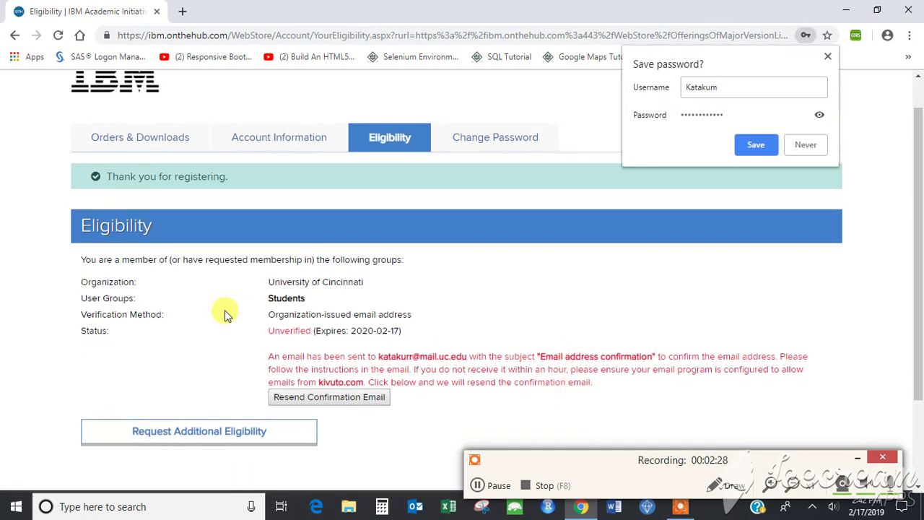
pyautogui.click(318, 342)
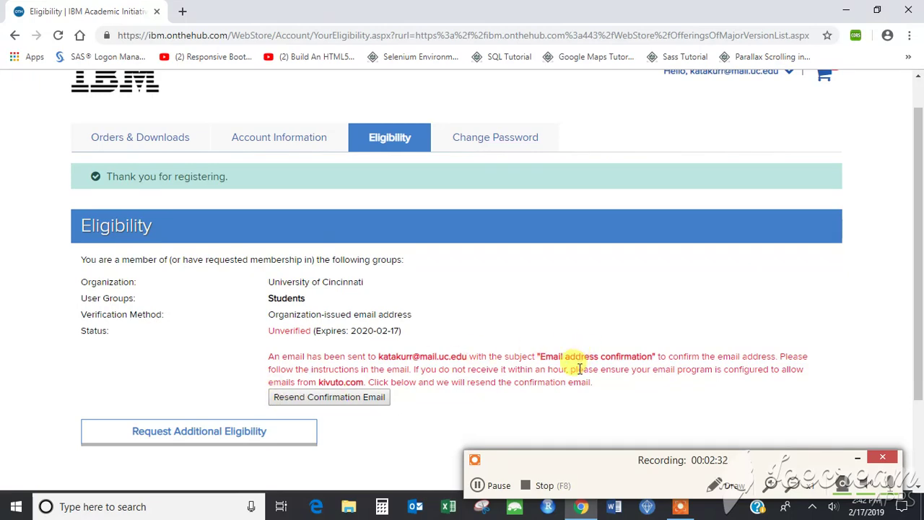
pyautogui.scroll(-1, 579, 369)
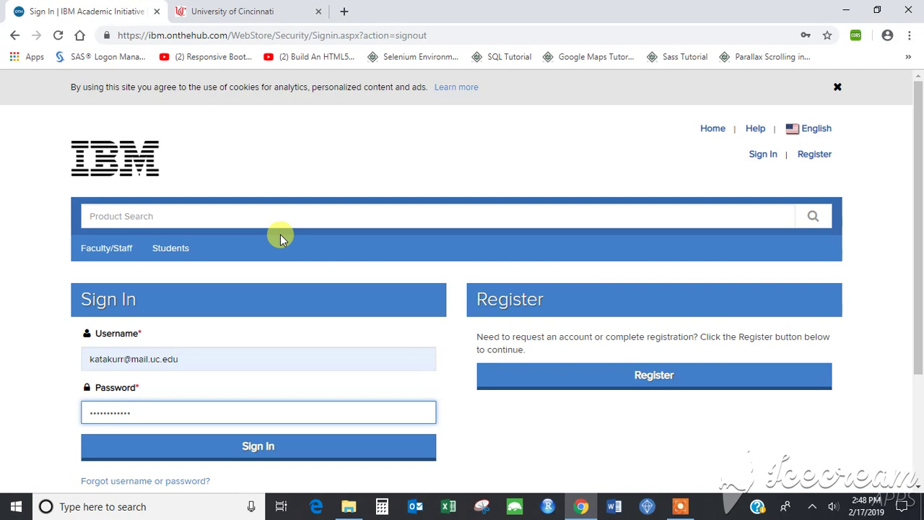
# Browse Students > Data & Analytics > Software > SPSS and add Modeler Premium 18.2 Windows to cart
pyautogui.click(171, 249)
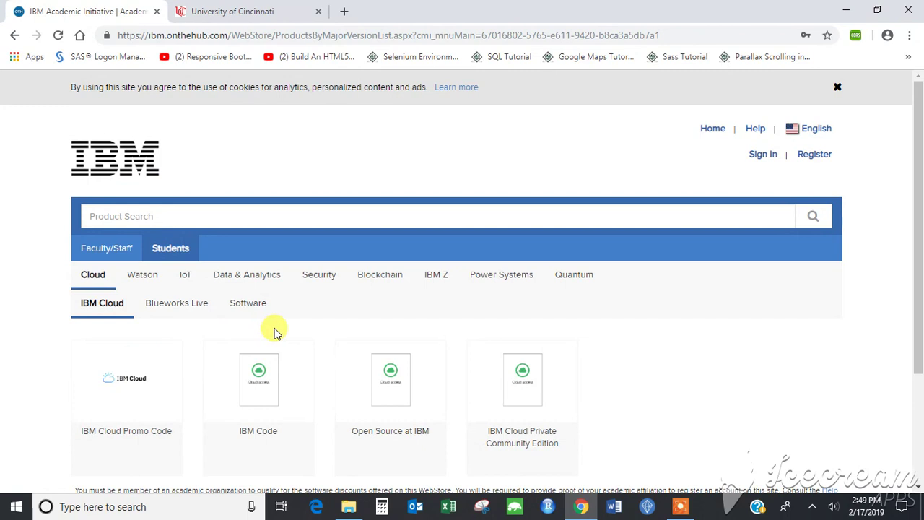
pyautogui.click(252, 277)
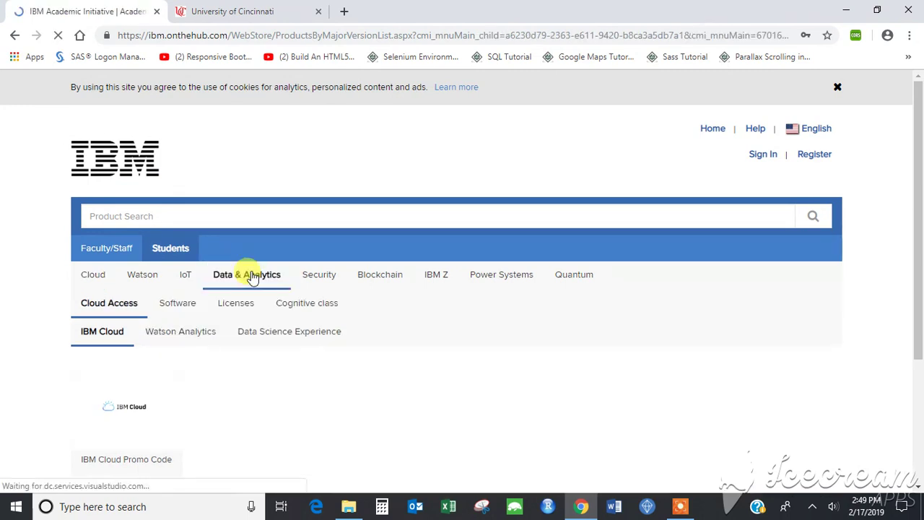
pyautogui.click(170, 317)
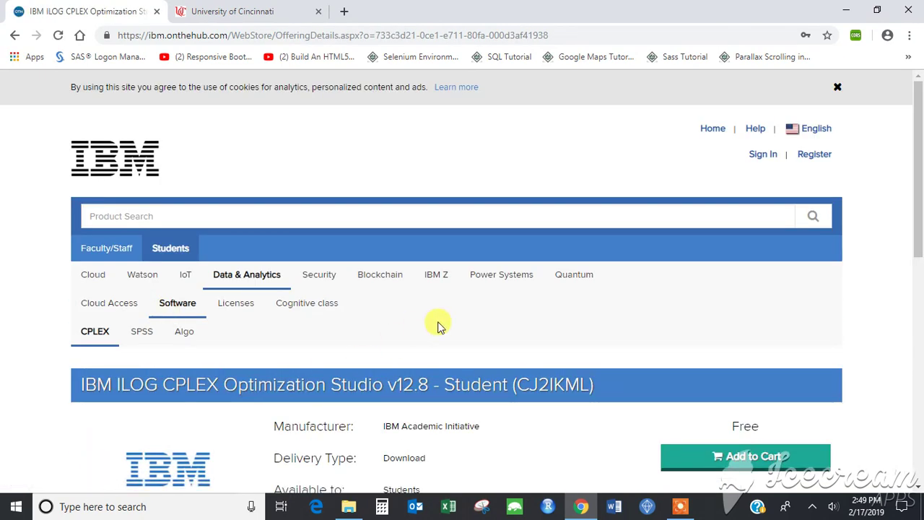
pyautogui.click(133, 336)
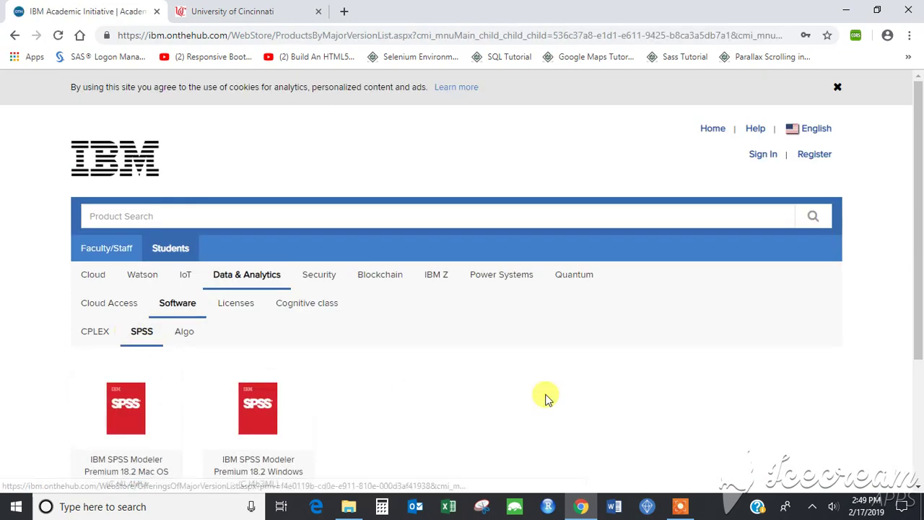
pyautogui.scroll(-3, 505, 428)
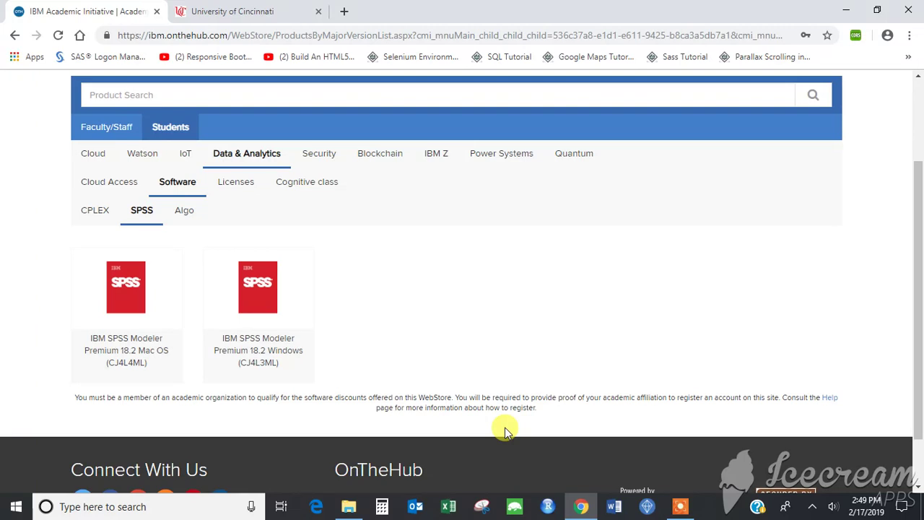
pyautogui.click(252, 359)
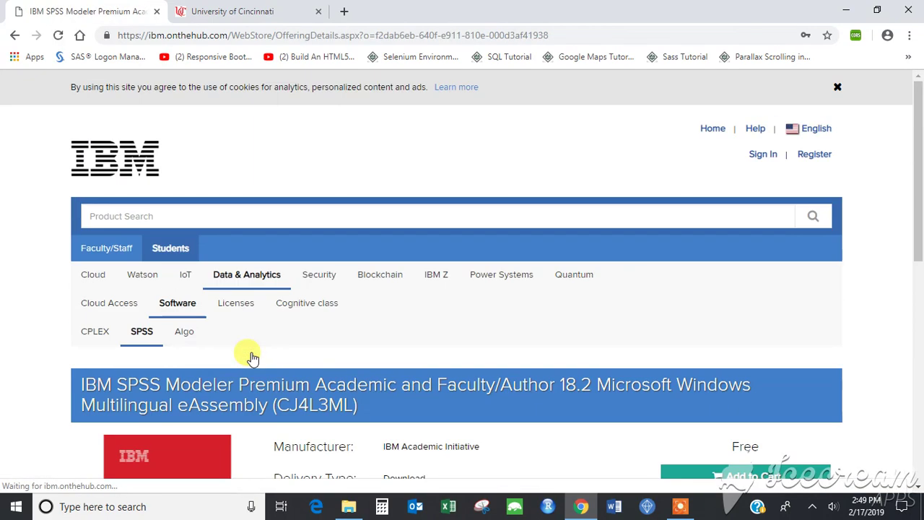
pyautogui.scroll(-4, 503, 440)
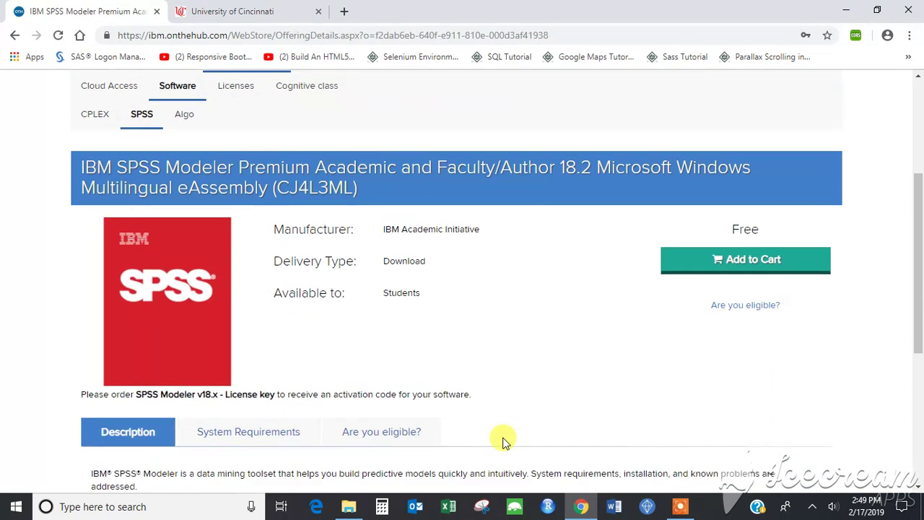
pyautogui.scroll(2, 504, 442)
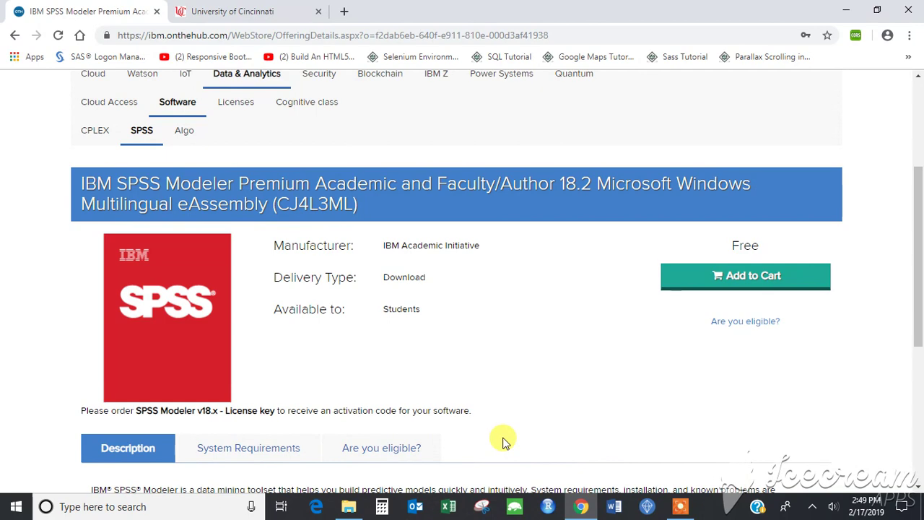
pyautogui.click(749, 277)
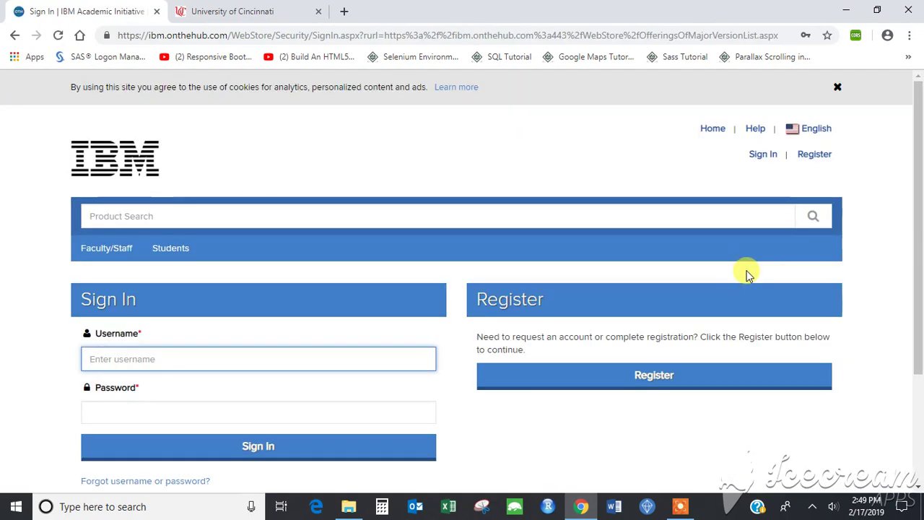
# Sign in using the saved school username and the account password
pyautogui.click(220, 359)
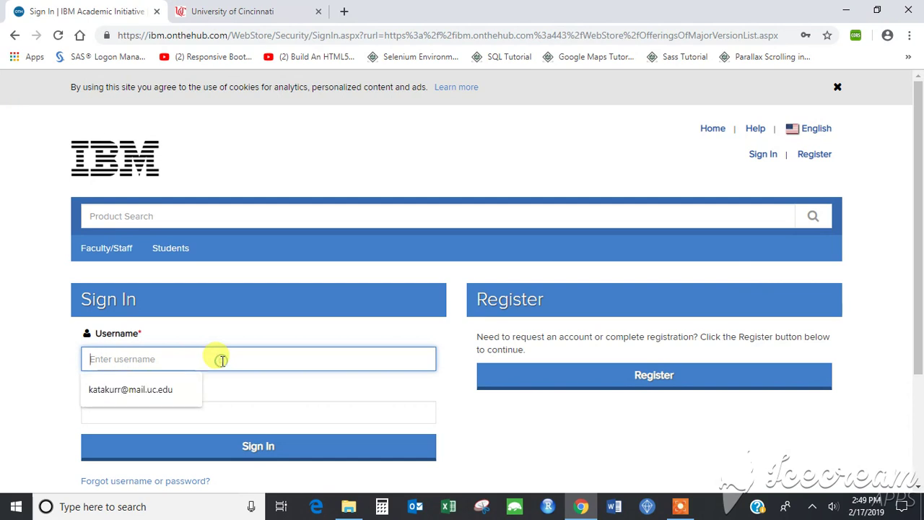
pyautogui.click(154, 394)
pyautogui.click(154, 417)
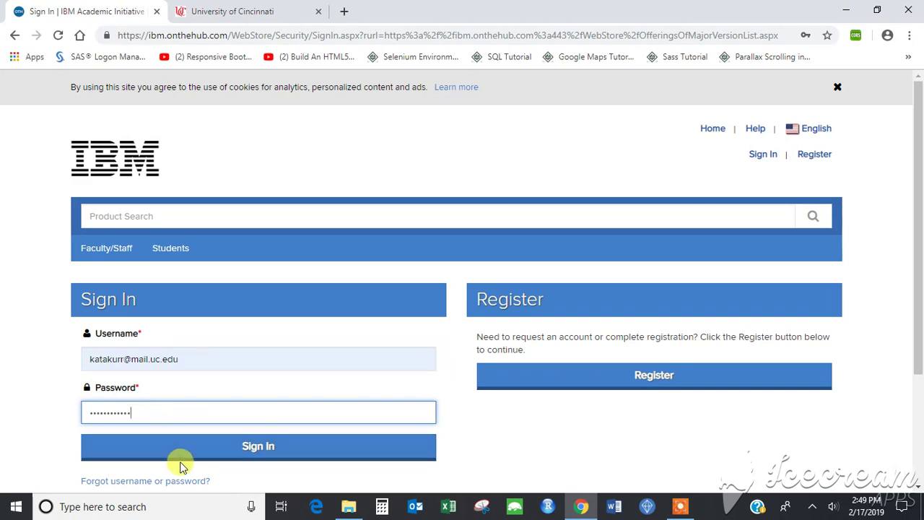
pyautogui.click(248, 454)
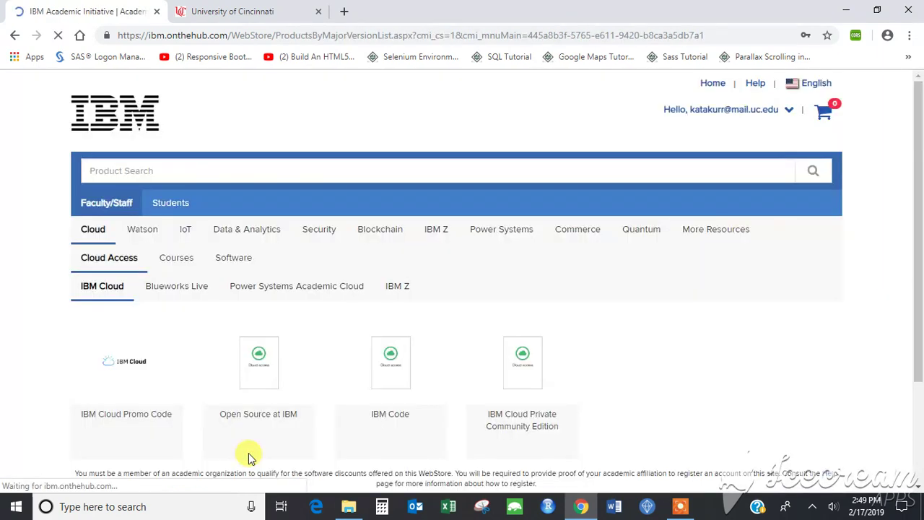
# Try adding the faculty SPSS Modeler 18.2 Windows to the cart and dismiss the eligibility error
pyautogui.click(242, 229)
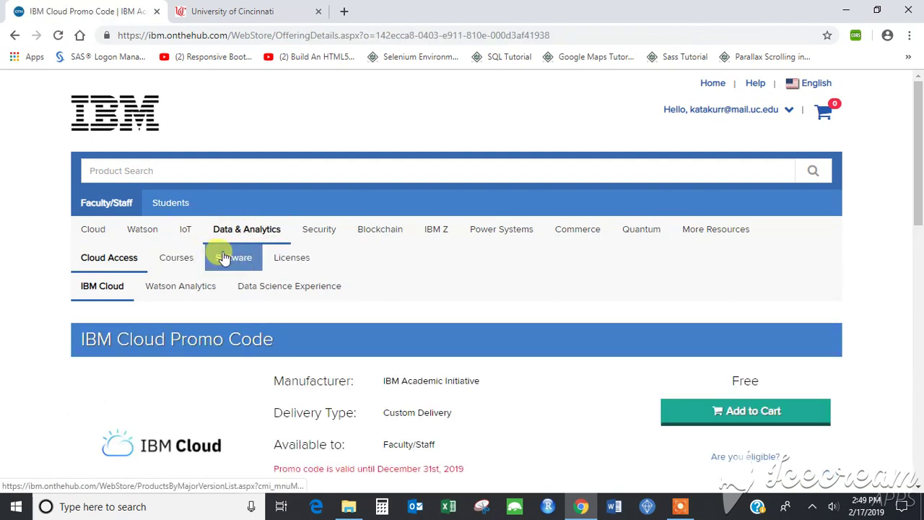
pyautogui.click(224, 258)
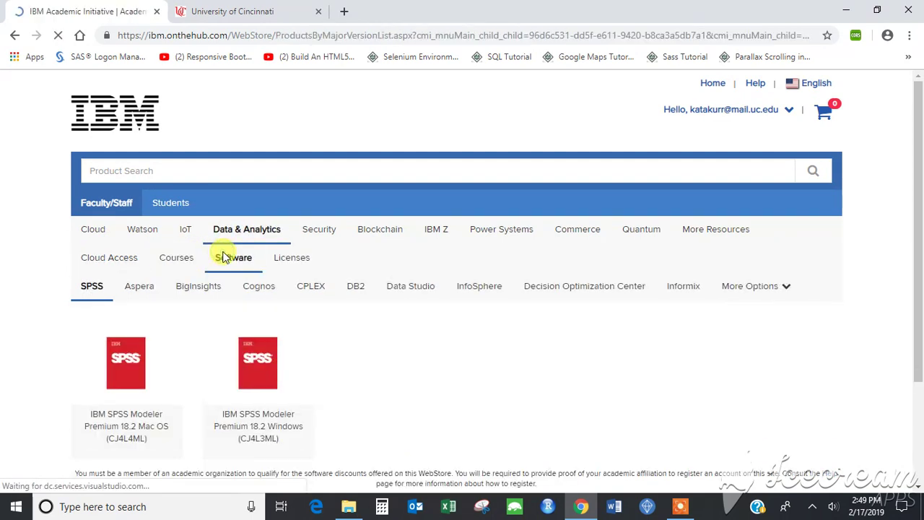
pyautogui.click(256, 427)
pyautogui.click(728, 429)
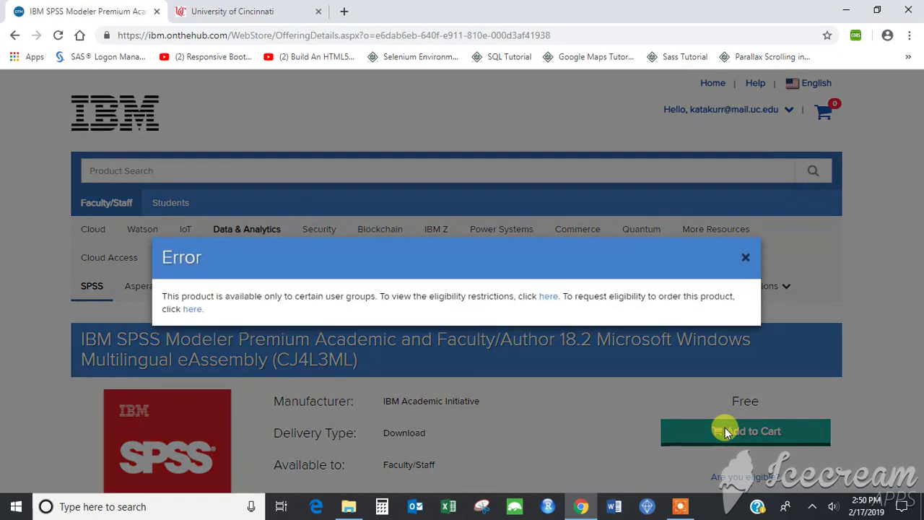
pyautogui.click(746, 257)
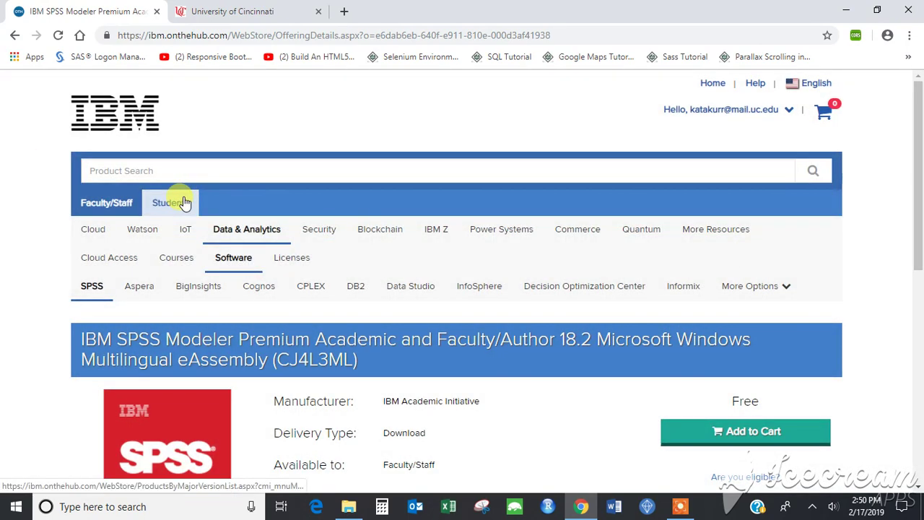
# Switch to student offerings and open SPSS Modeler 18.2 Windows under Data & Analytics > SPSS
pyautogui.click(158, 204)
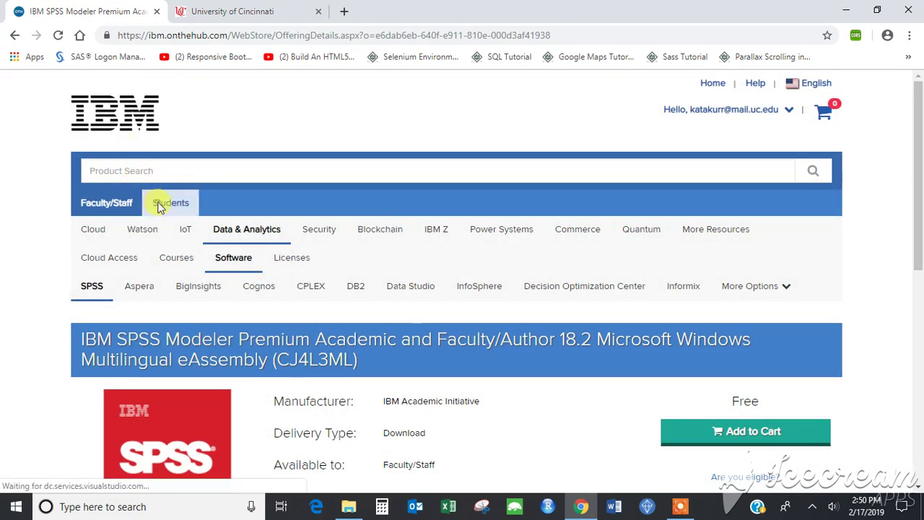
pyautogui.click(235, 229)
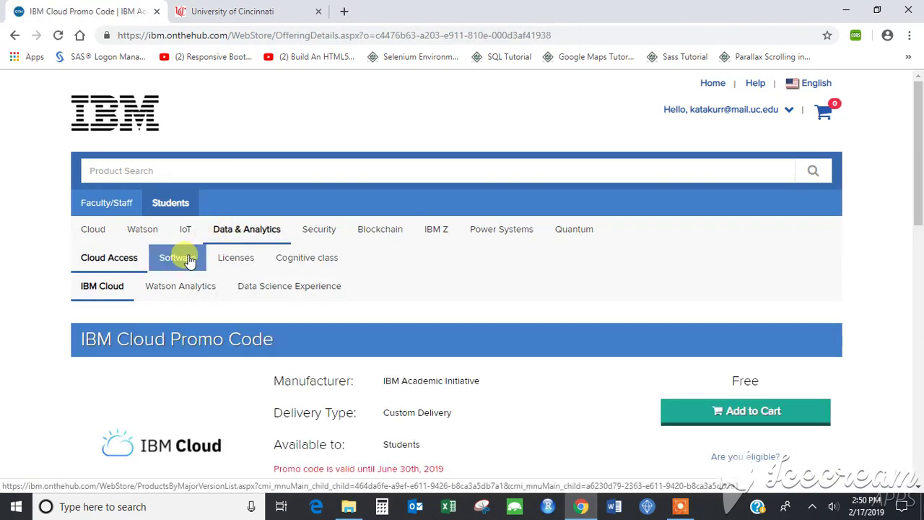
pyautogui.click(186, 257)
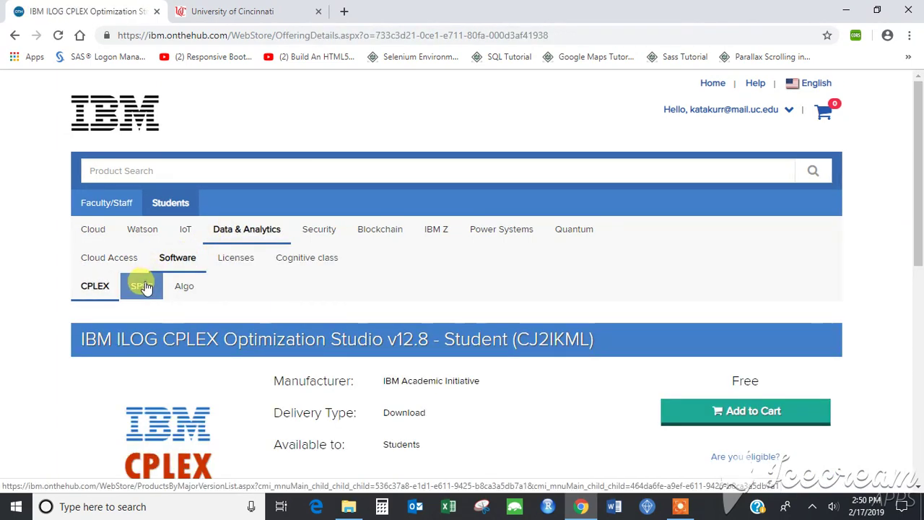
pyautogui.click(143, 286)
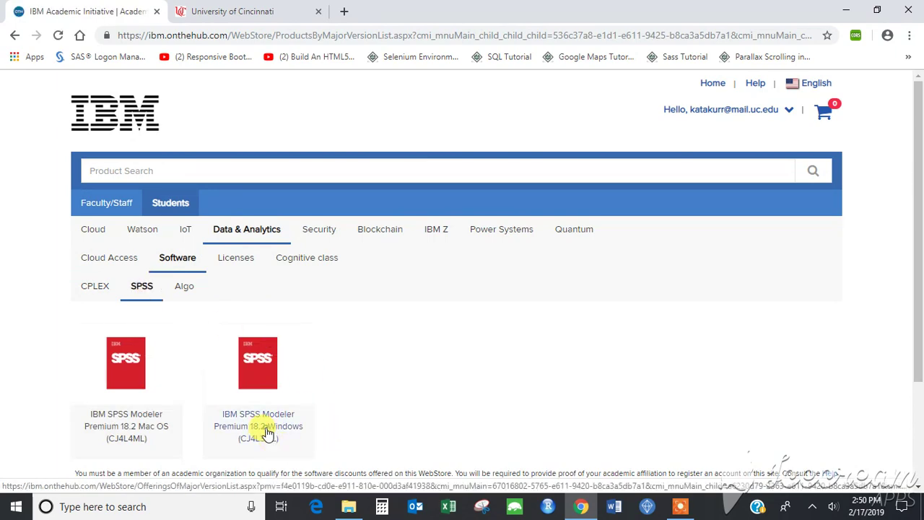
pyautogui.click(267, 432)
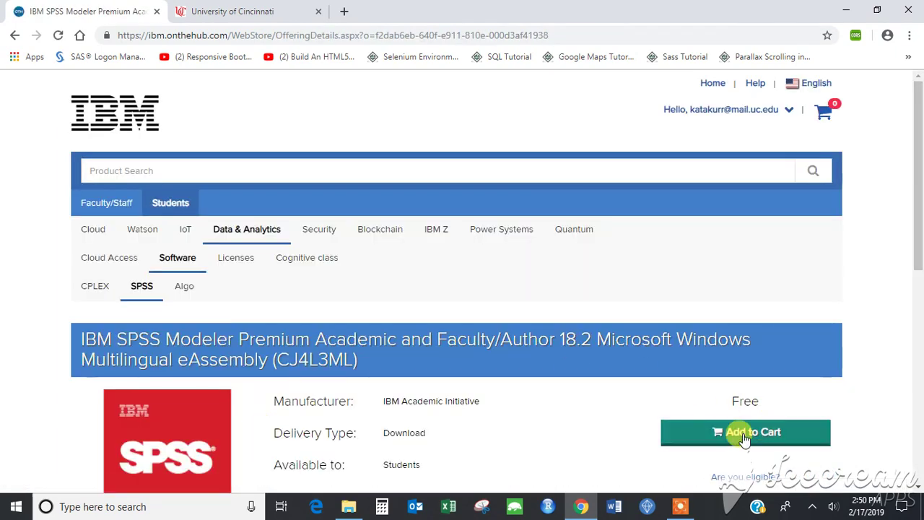
# Add SPSS Modeler 18.2 for Windows to the cart and accept the Academic Initiative Program Agreement
pyautogui.click(744, 433)
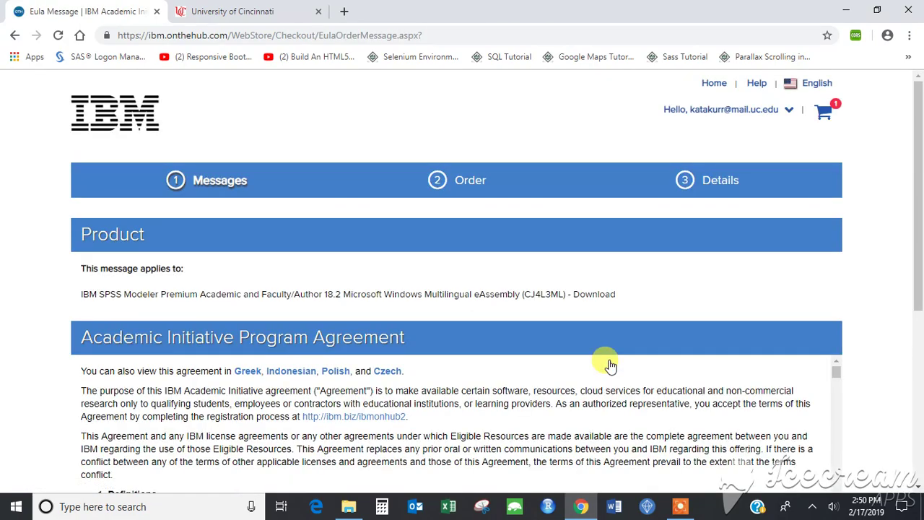
pyautogui.scroll(-5, 609, 365)
pyautogui.scroll(-5, 846, 427)
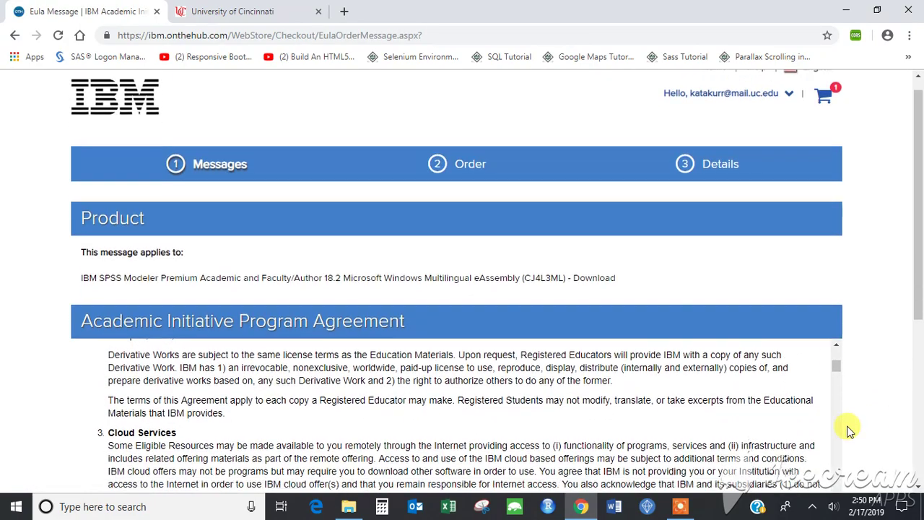
pyautogui.scroll(-20, 361, 107)
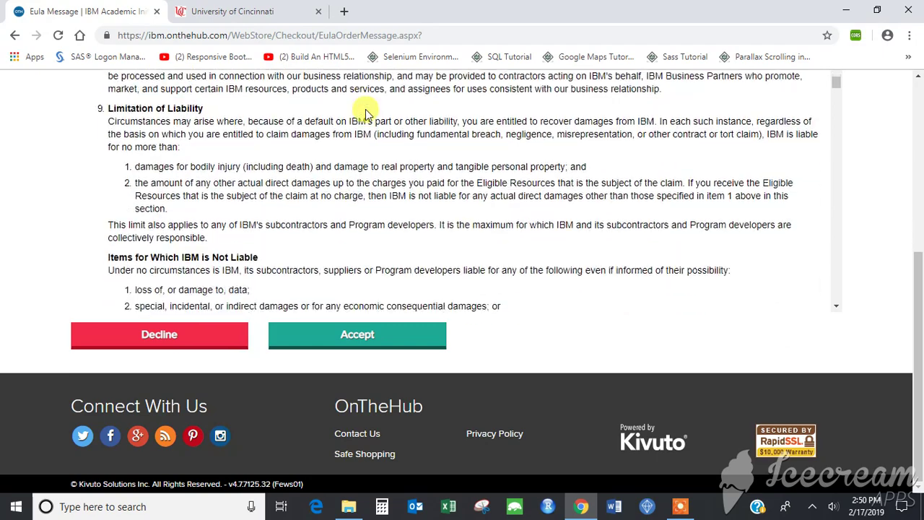
pyautogui.click(379, 340)
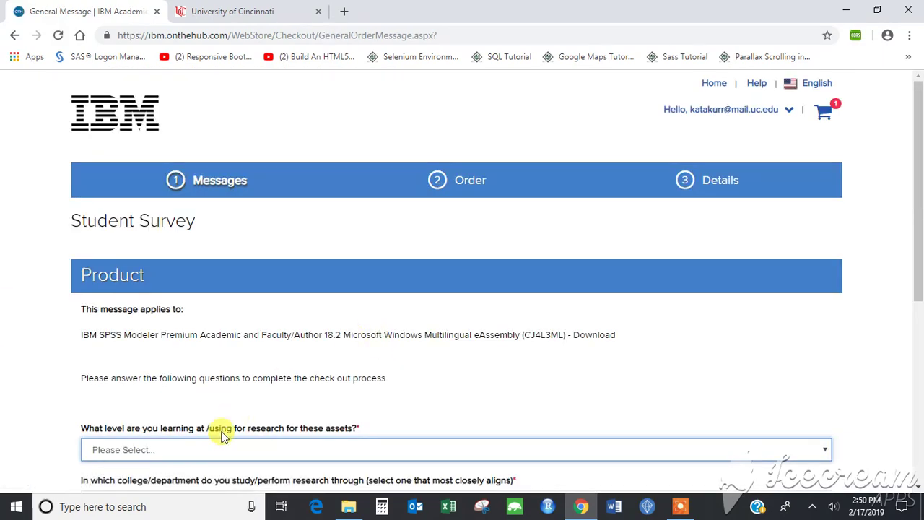
# Set the survey level to Graduate (College/University) and department to Information Sciences
pyautogui.scroll(-4, 223, 436)
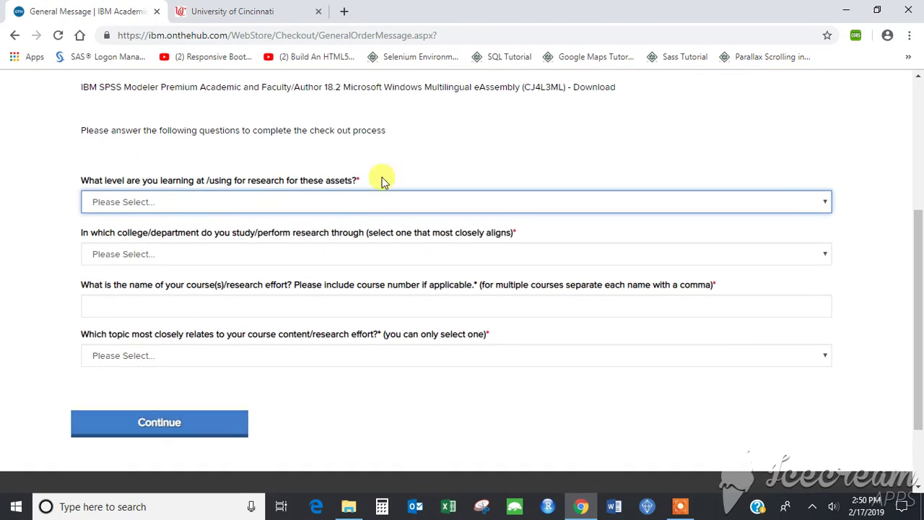
pyautogui.click(368, 207)
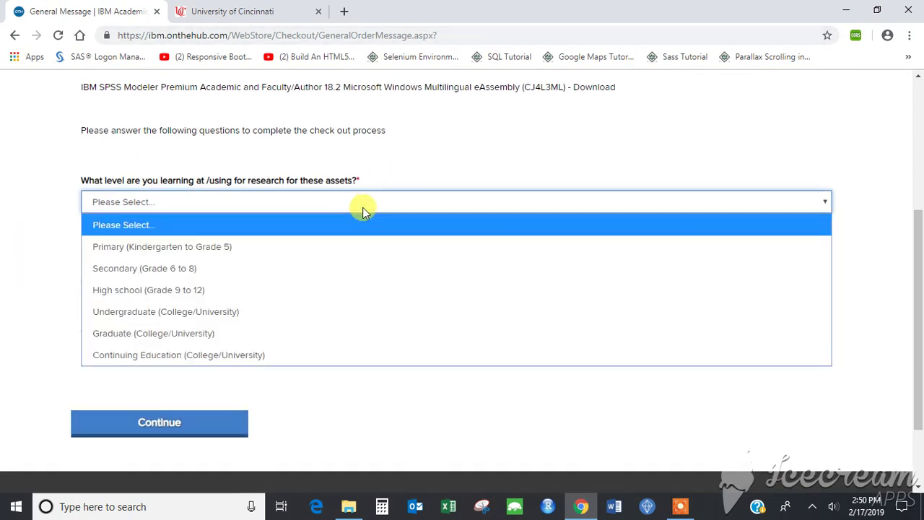
pyautogui.click(265, 332)
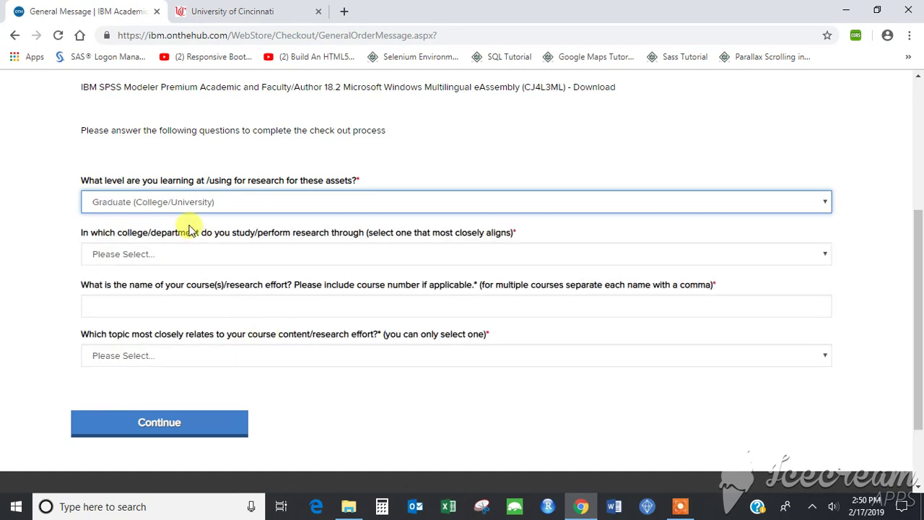
pyautogui.click(173, 254)
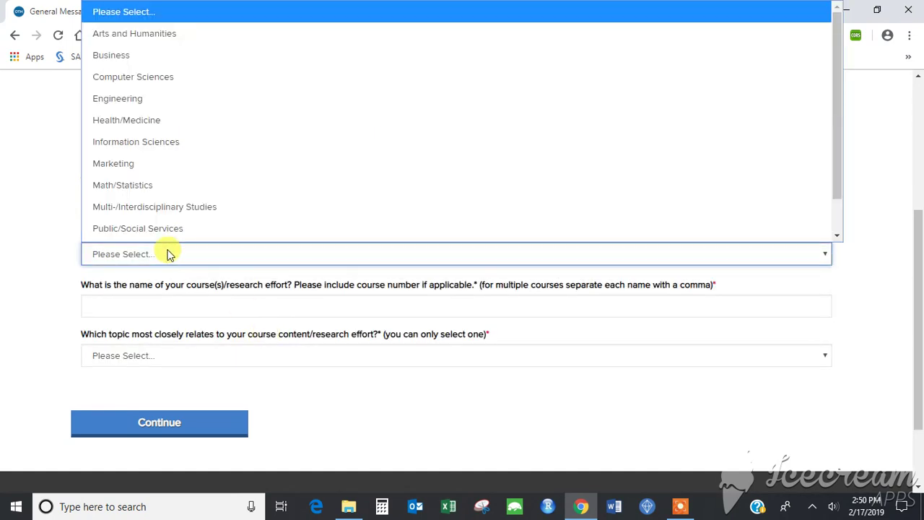
pyautogui.scroll(-1, 165, 134)
pyautogui.click(165, 125)
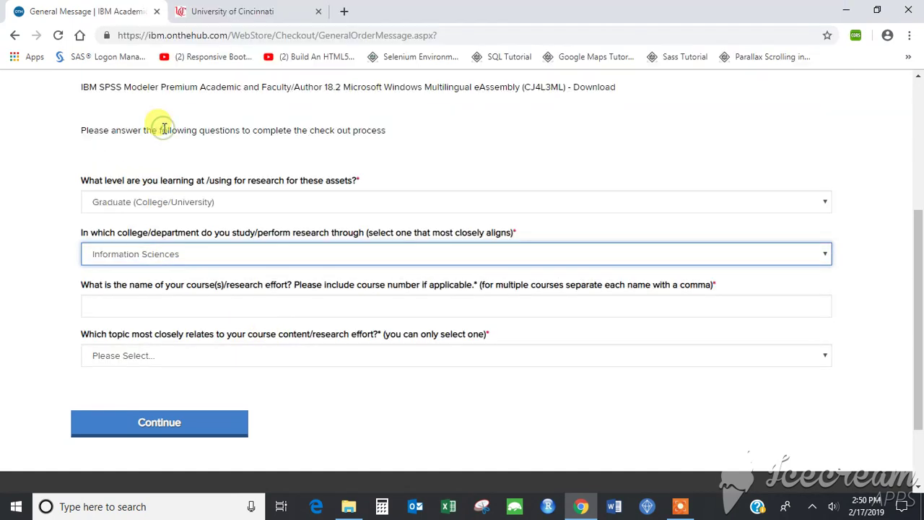
# Enter course DWBI, choose topic Data & Analytics, and submit the survey
pyautogui.click(211, 302)
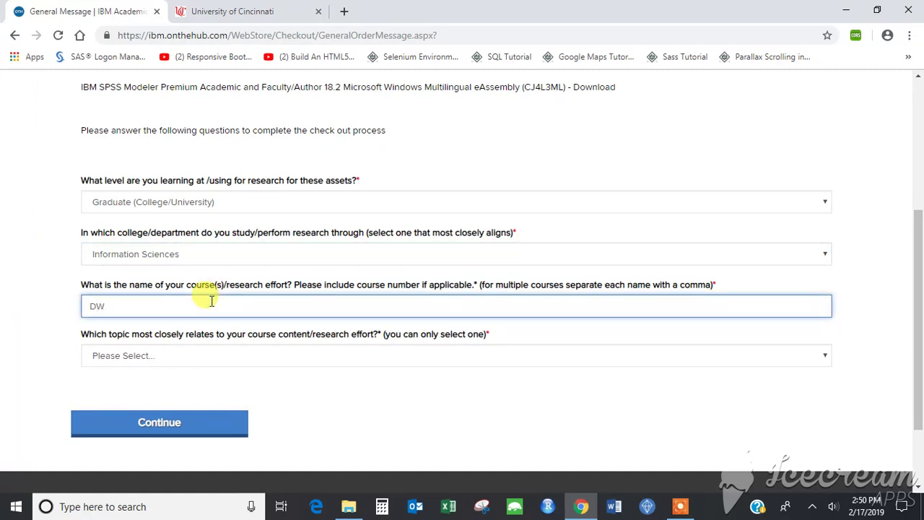
pyautogui.click(178, 359)
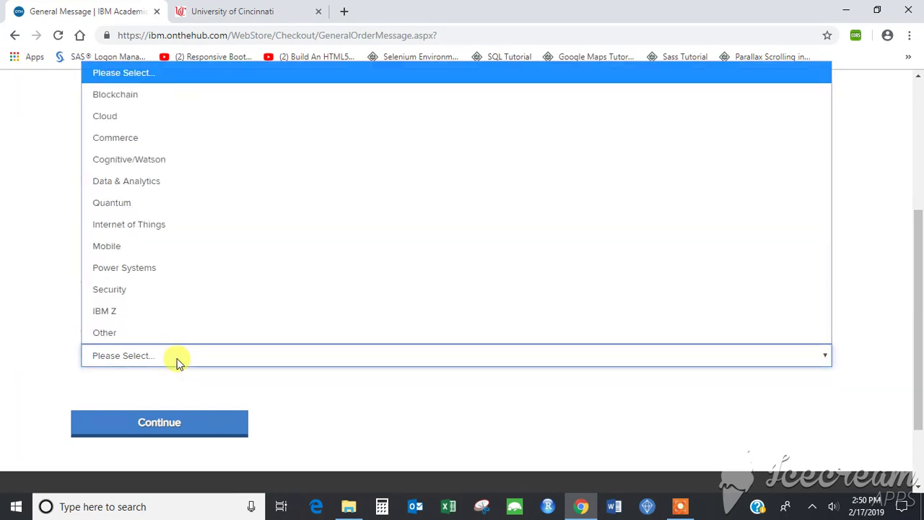
pyautogui.click(132, 179)
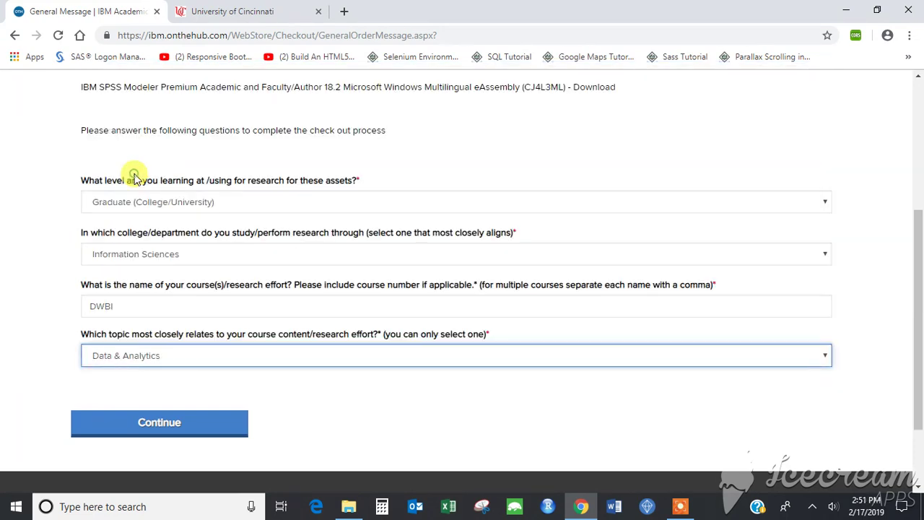
pyautogui.click(155, 425)
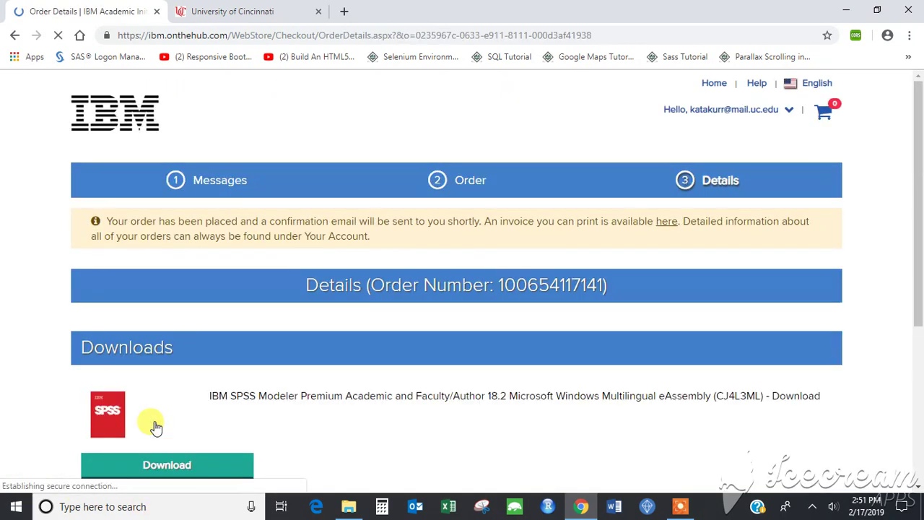
# Scroll the order Details page to the Downloads section and the free Student License key offer
pyautogui.scroll(-2, 427, 412)
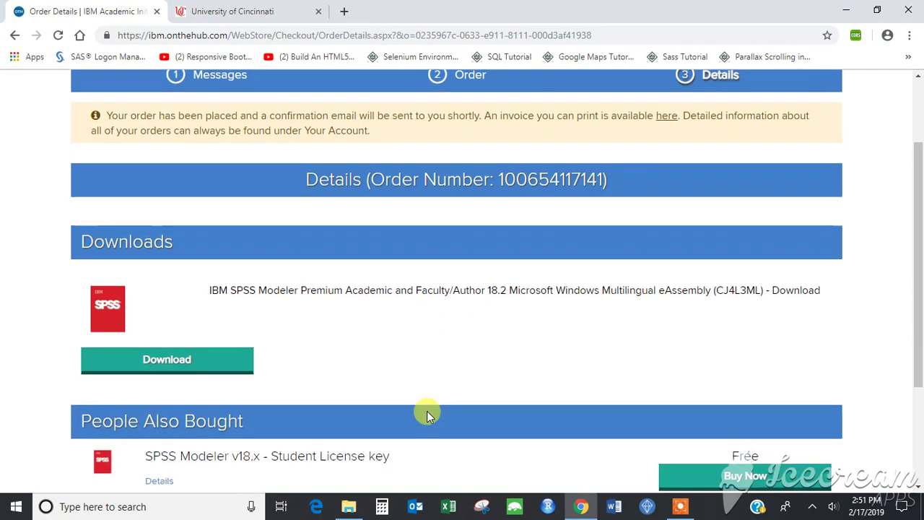
pyautogui.scroll(-1, 426, 412)
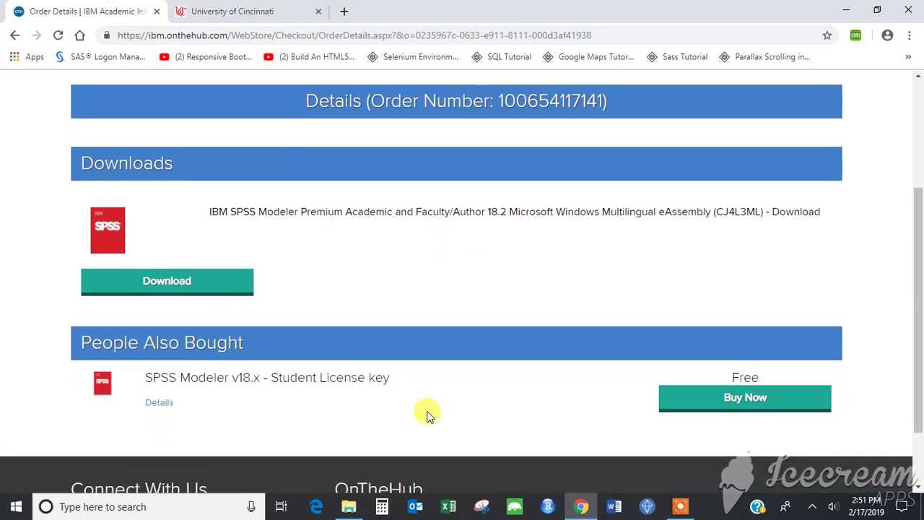
pyautogui.scroll(1, 427, 416)
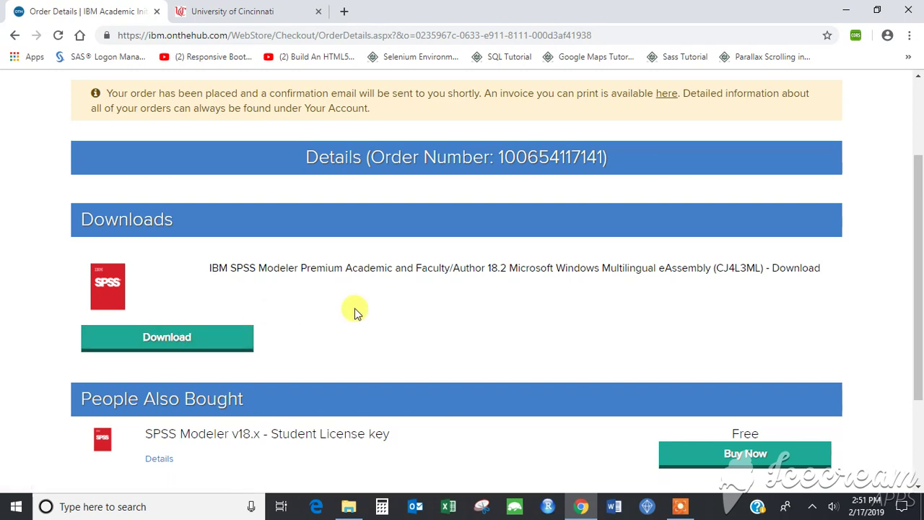
pyautogui.scroll(-1, 355, 312)
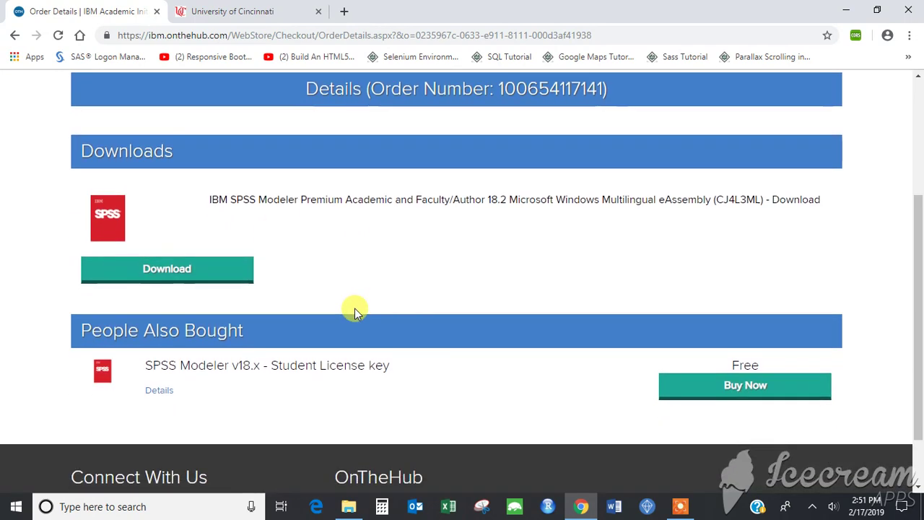
# Order the free SPSS Modeler student license key and accept the program agreement
pyautogui.click(721, 394)
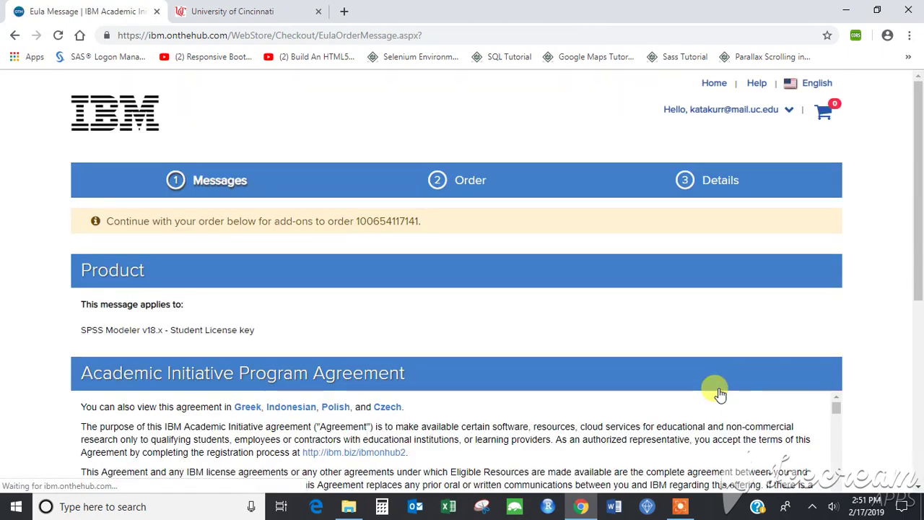
pyautogui.scroll(-2, 181, 325)
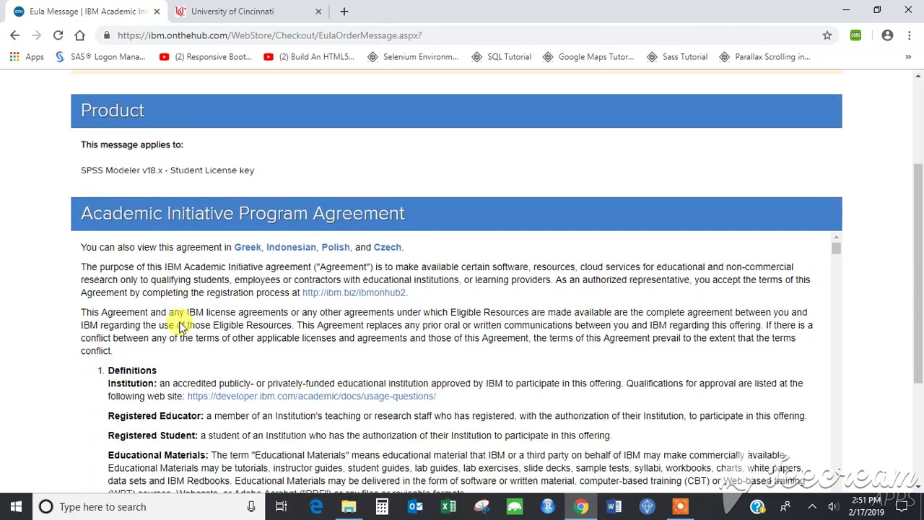
pyautogui.scroll(-2, 2, 408)
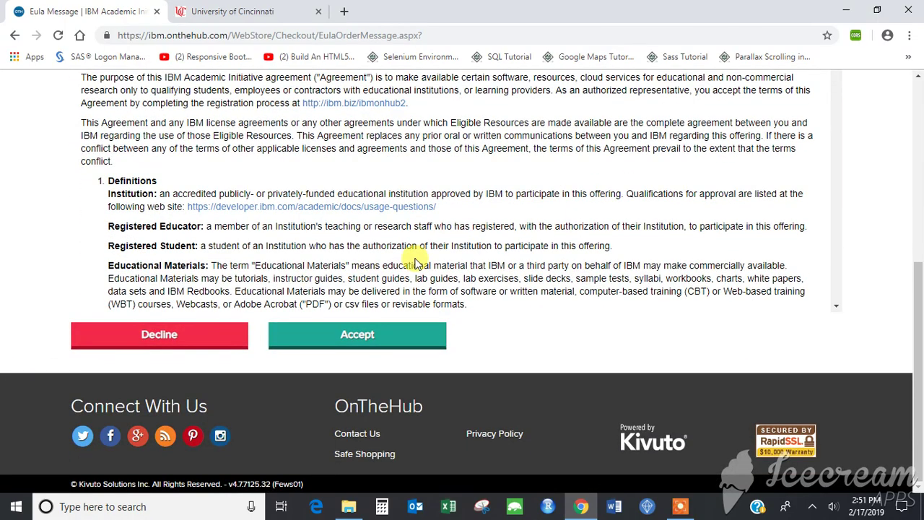
pyautogui.scroll(-2, 417, 264)
pyautogui.scroll(-12, 416, 264)
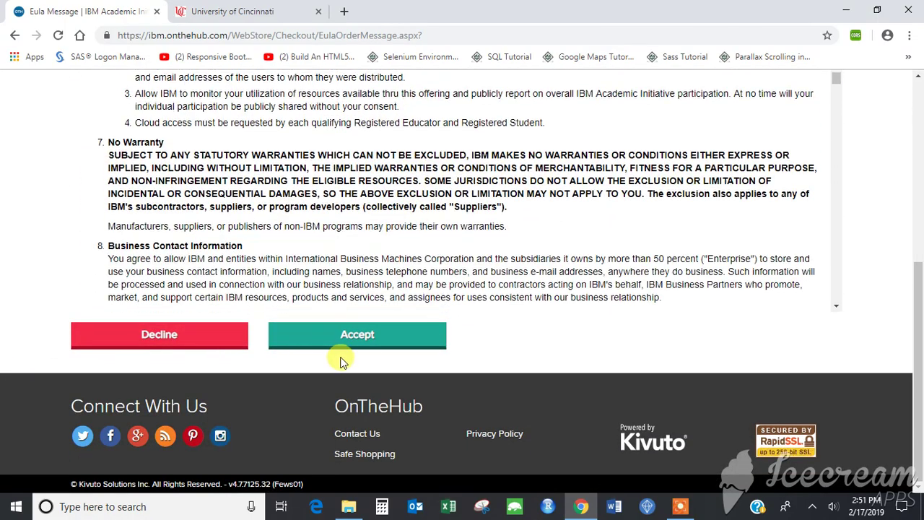
pyautogui.click(359, 337)
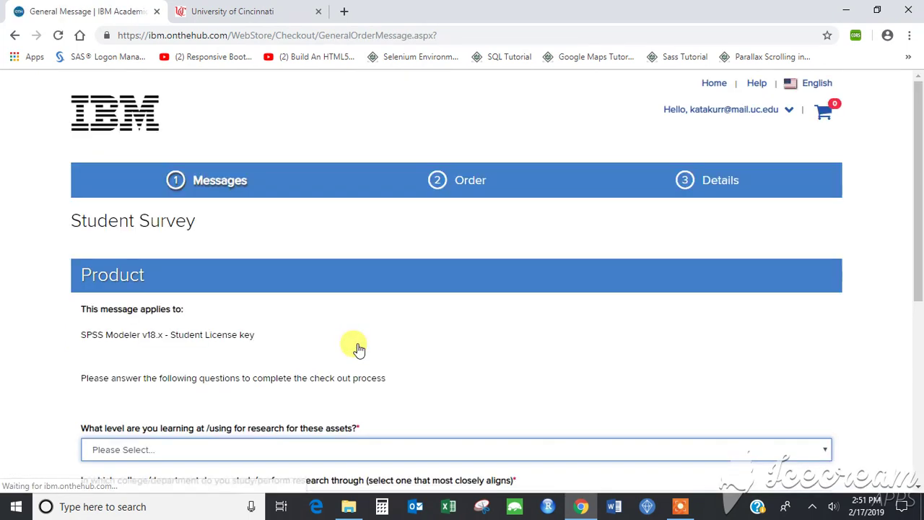
# Submit the survey with Graduate level, Information Sciences, course DWBI and topic Data & Analytics
pyautogui.scroll(-3, 1, 444)
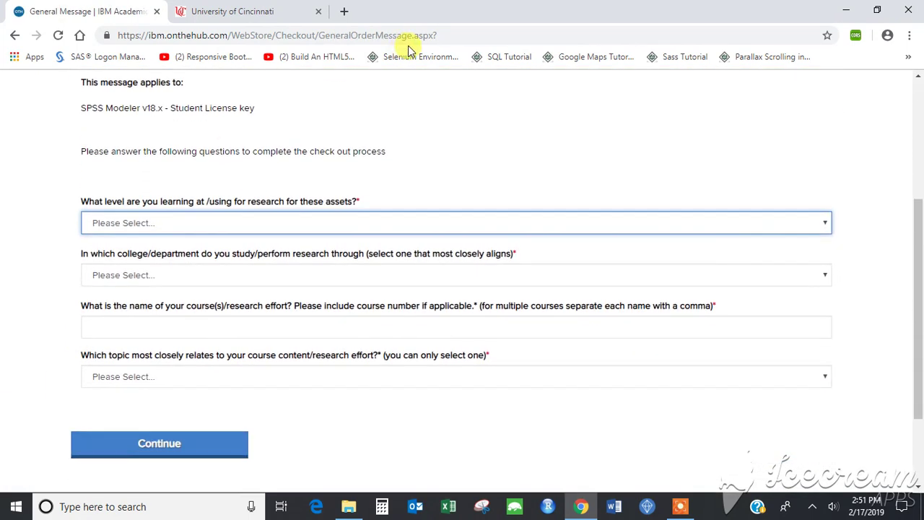
pyautogui.click(294, 225)
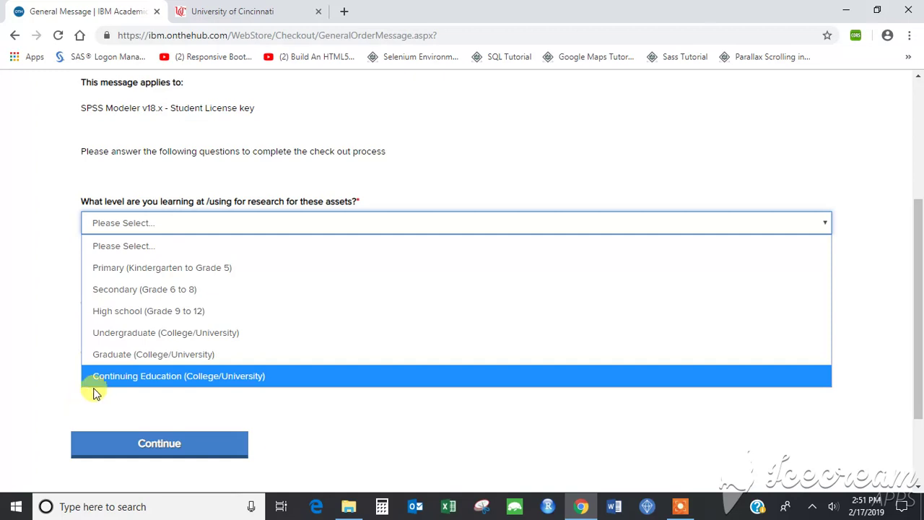
pyautogui.click(148, 354)
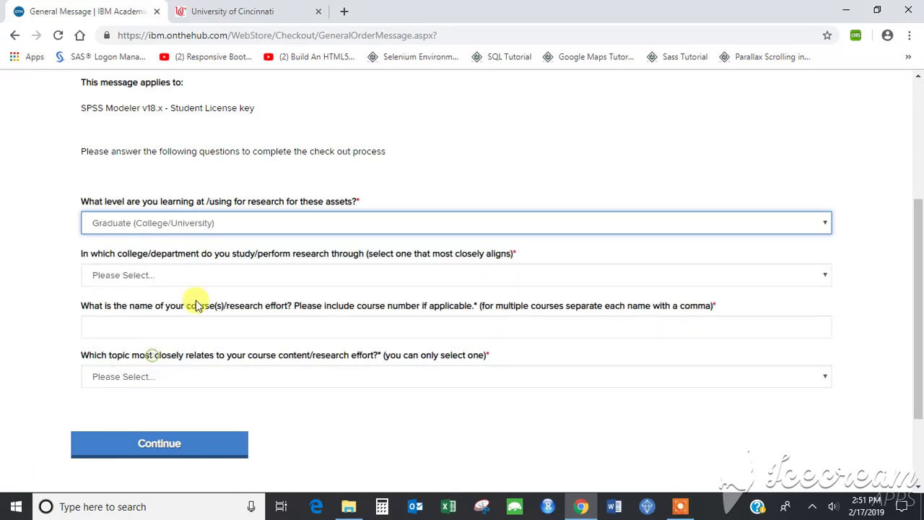
pyautogui.click(231, 275)
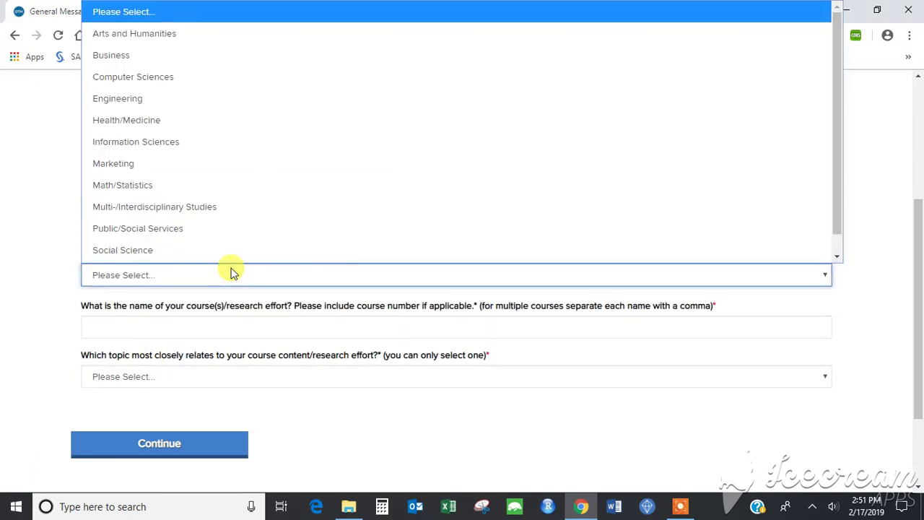
pyautogui.click(155, 121)
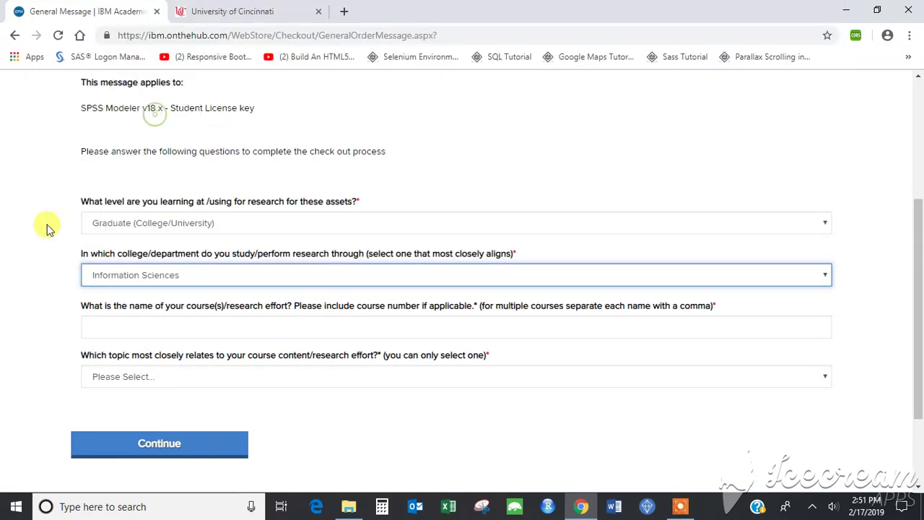
pyautogui.click(216, 324)
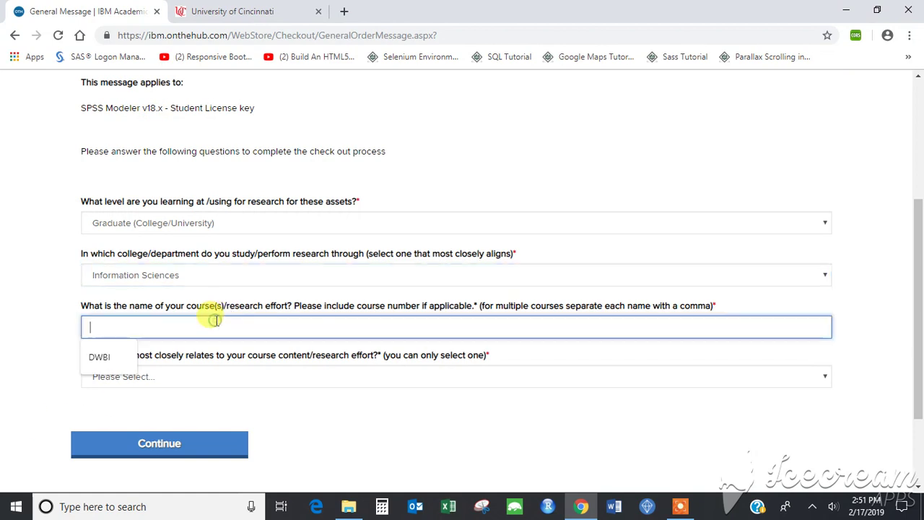
pyautogui.click(101, 359)
pyautogui.click(120, 378)
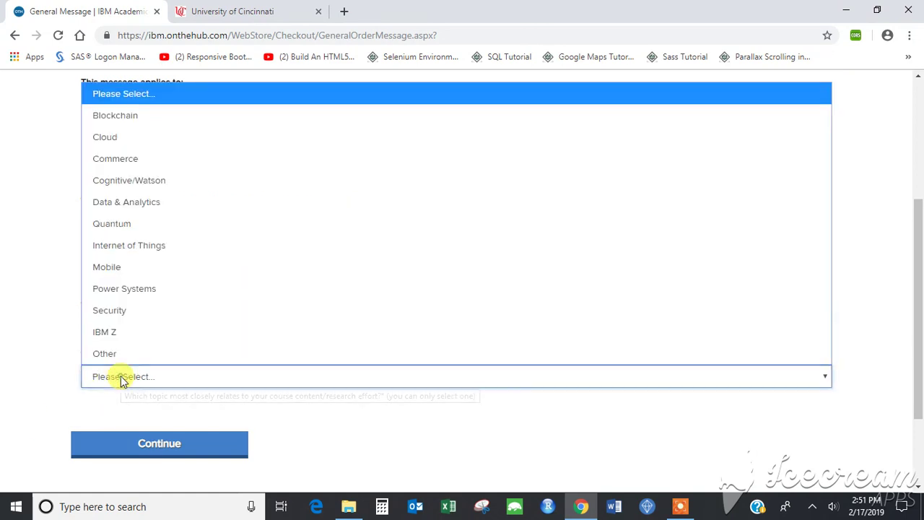
pyautogui.click(130, 202)
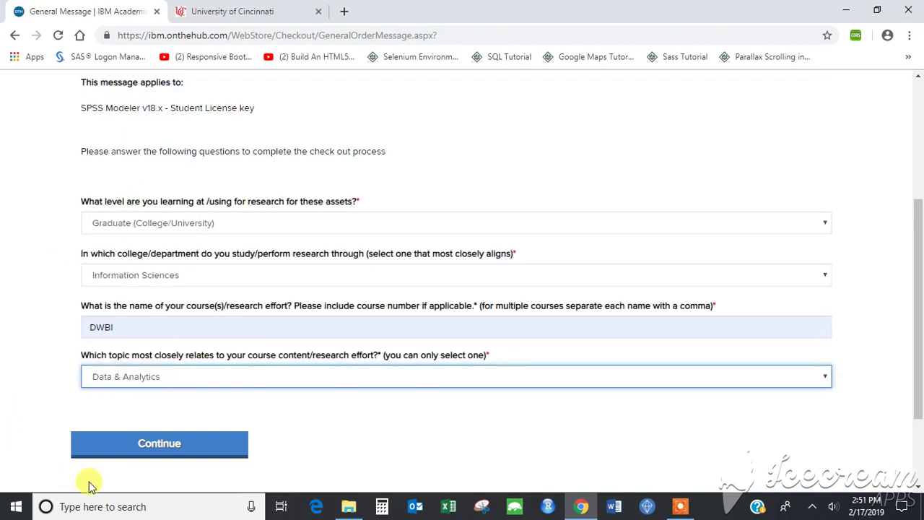
pyautogui.click(159, 448)
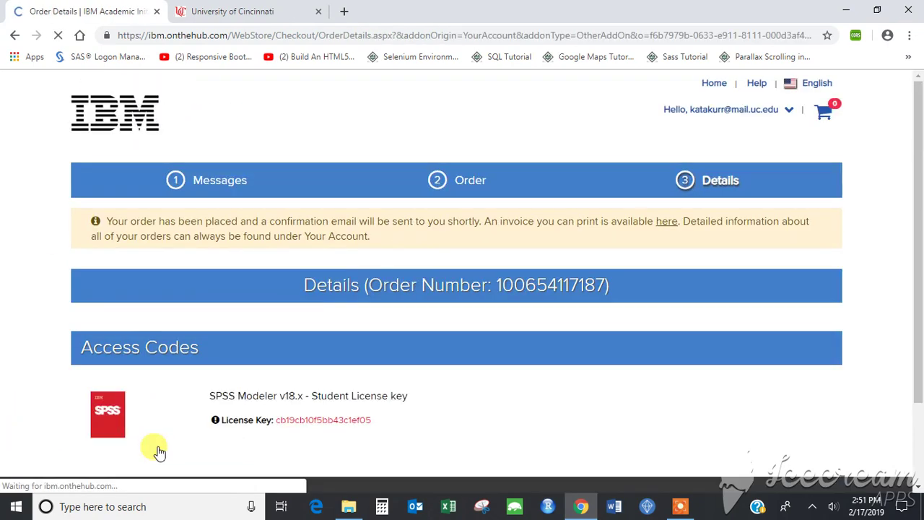
# Select the license key value on the order confirmation page, then move on to Orders & Downloads
pyautogui.scroll(-3, 546, 372)
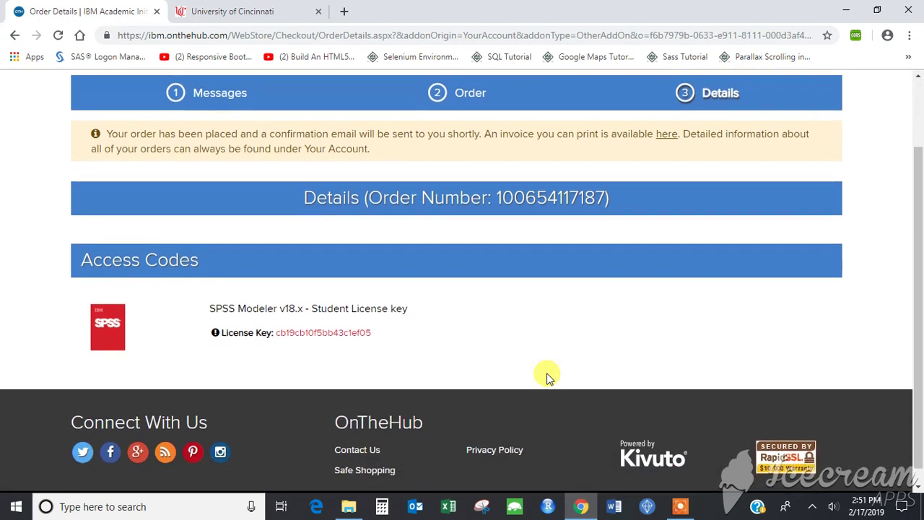
pyautogui.moveTo(372, 333); pyautogui.dragTo(265, 332)
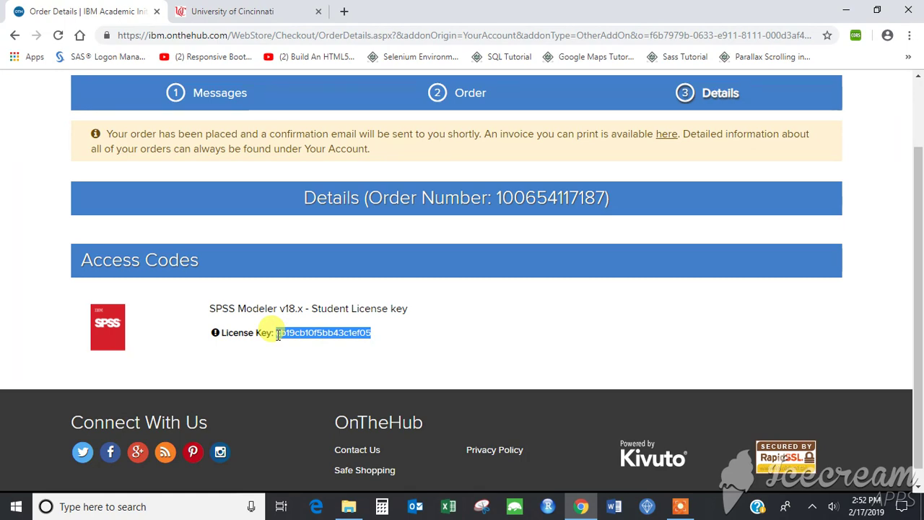
pyautogui.click(682, 508)
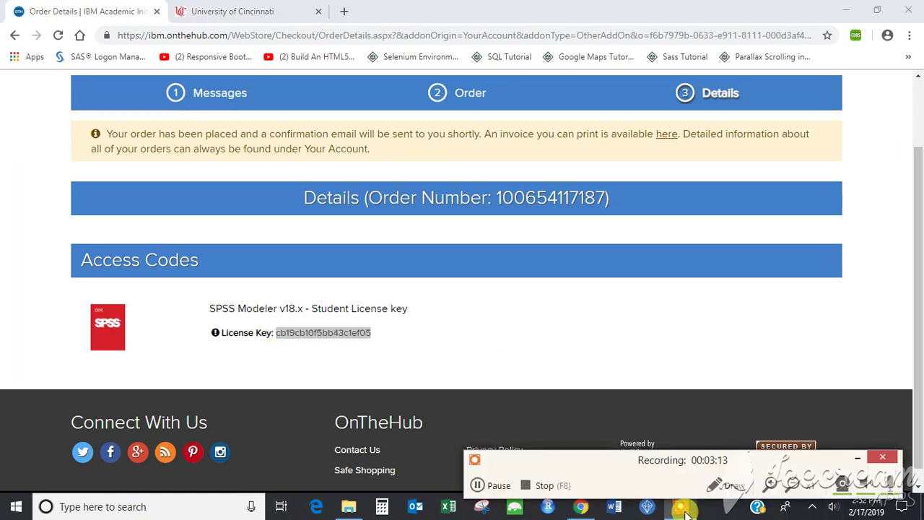
pyautogui.click(478, 485)
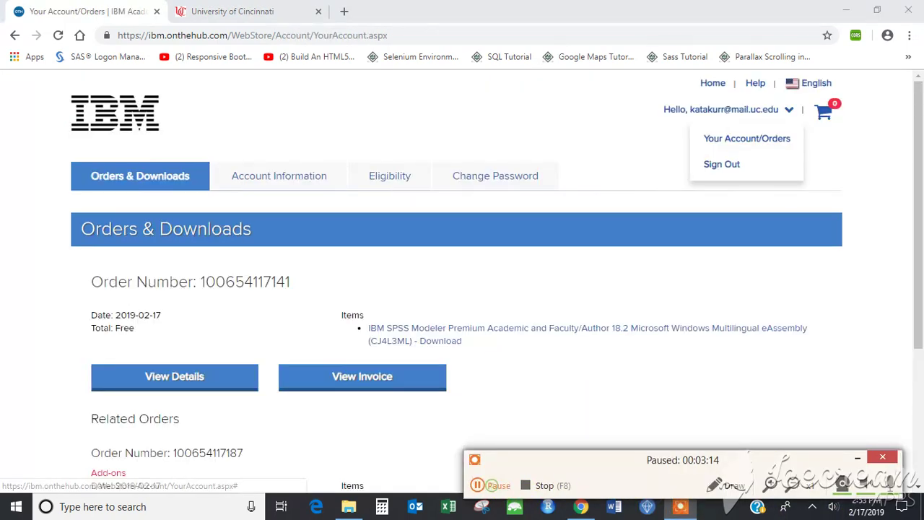
# View the SPSS Modeler v18.x license key order details, then return to Orders & Downloads
pyautogui.click(491, 486)
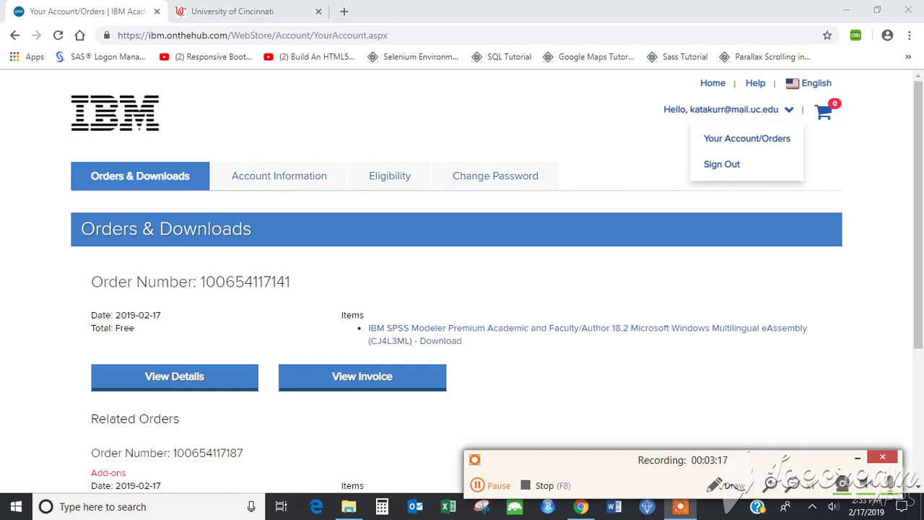
pyautogui.click(753, 144)
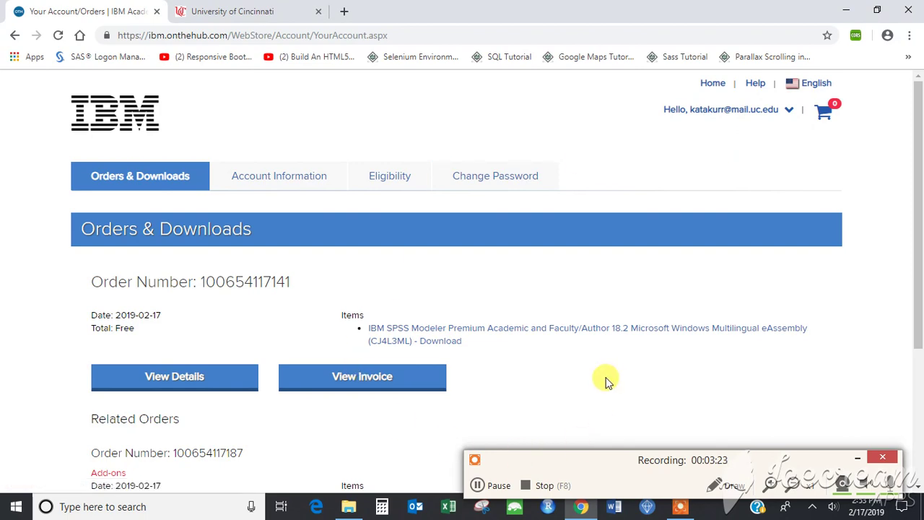
pyautogui.scroll(-2, 607, 383)
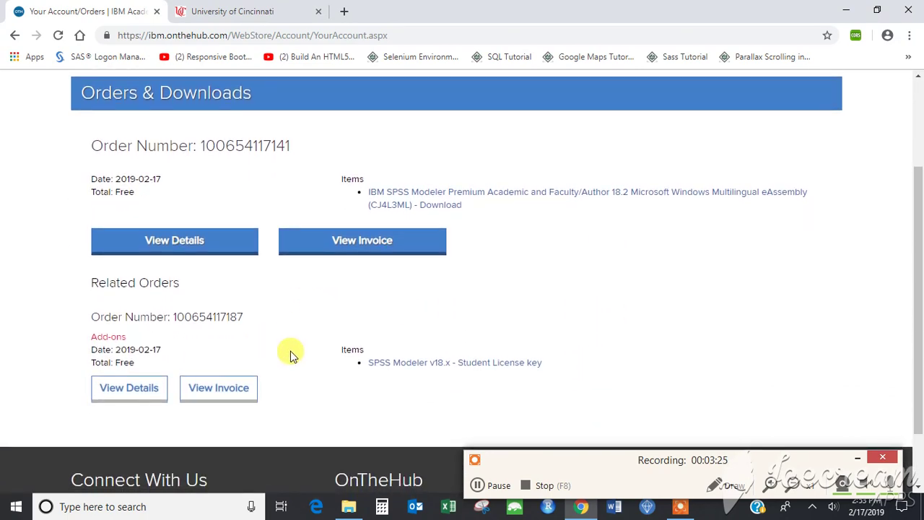
pyautogui.click(463, 364)
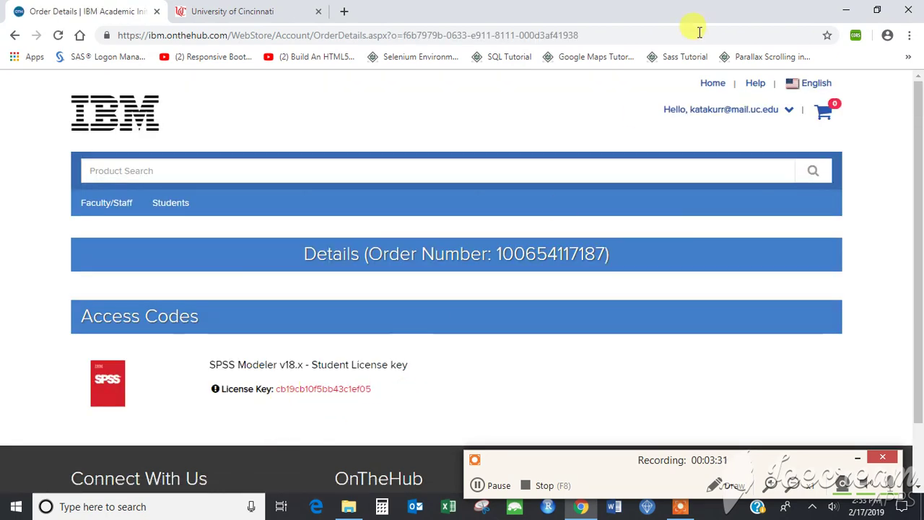
pyautogui.click(773, 112)
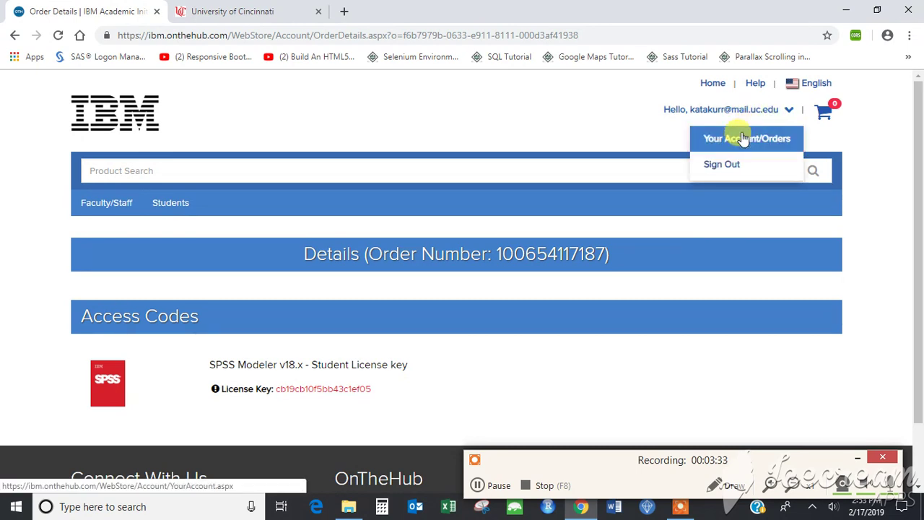
pyautogui.click(744, 139)
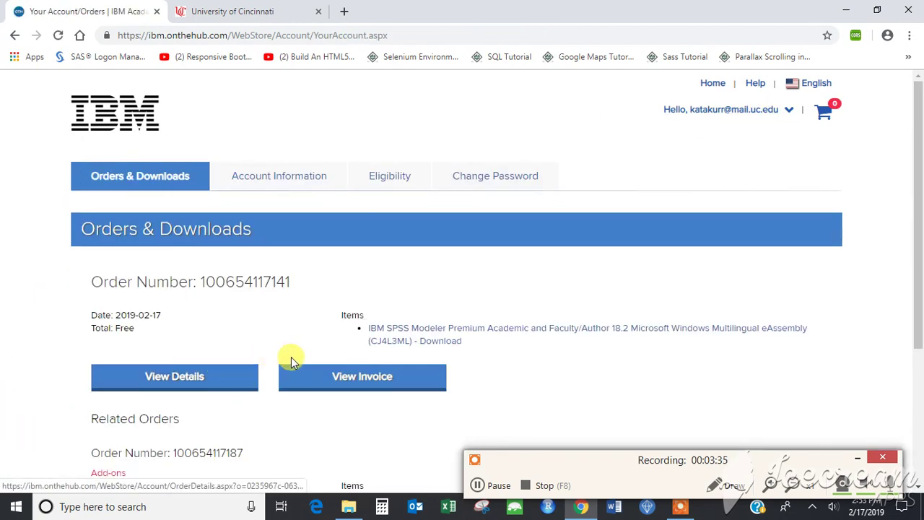
# Open the SPSS Modeler 18.2 order's Download Your Software page listing the 64-bit Windows client
pyautogui.click(436, 346)
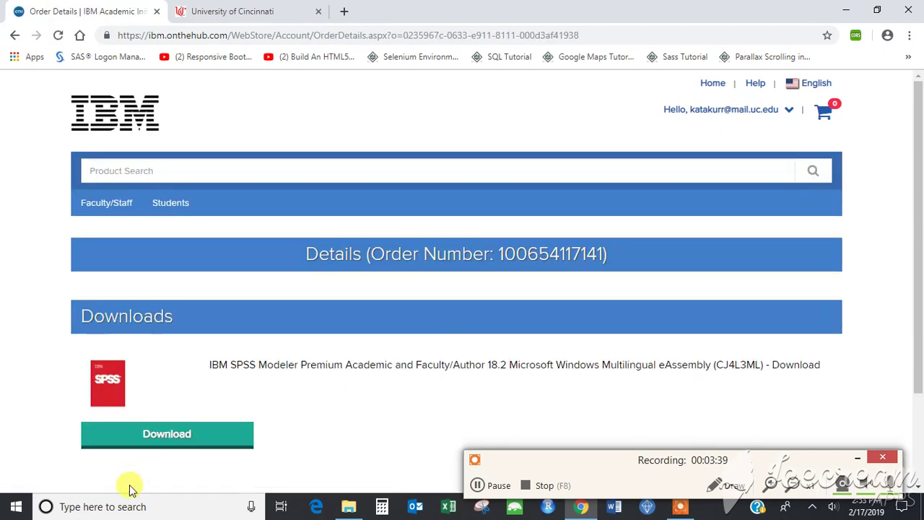
pyautogui.scroll(-2, 130, 489)
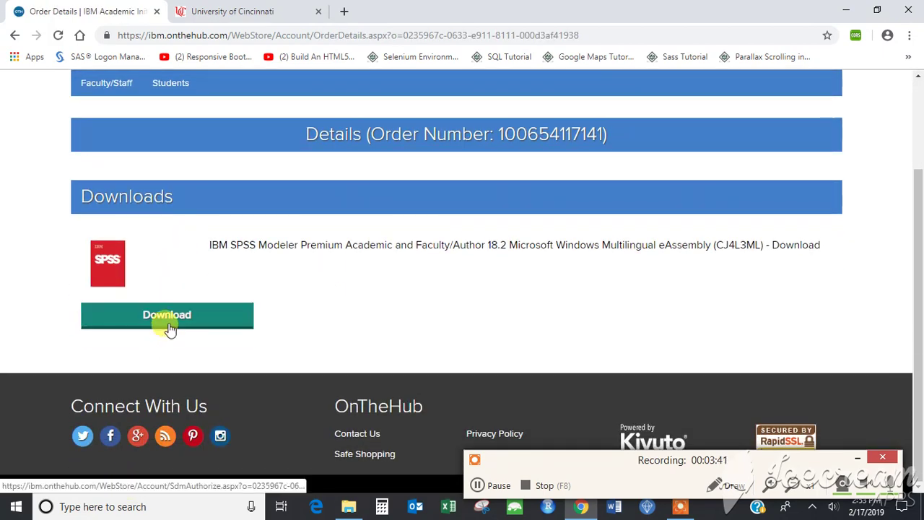
pyautogui.click(169, 325)
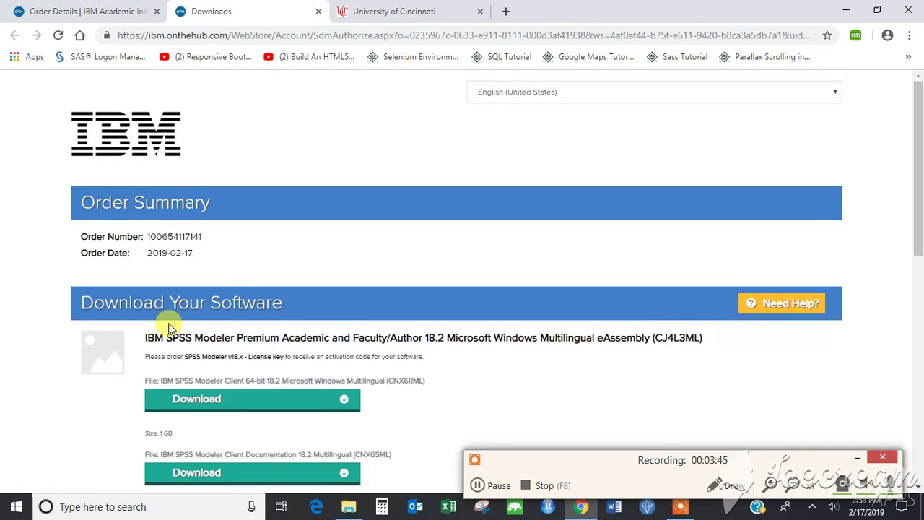
pyautogui.scroll(-1, 527, 419)
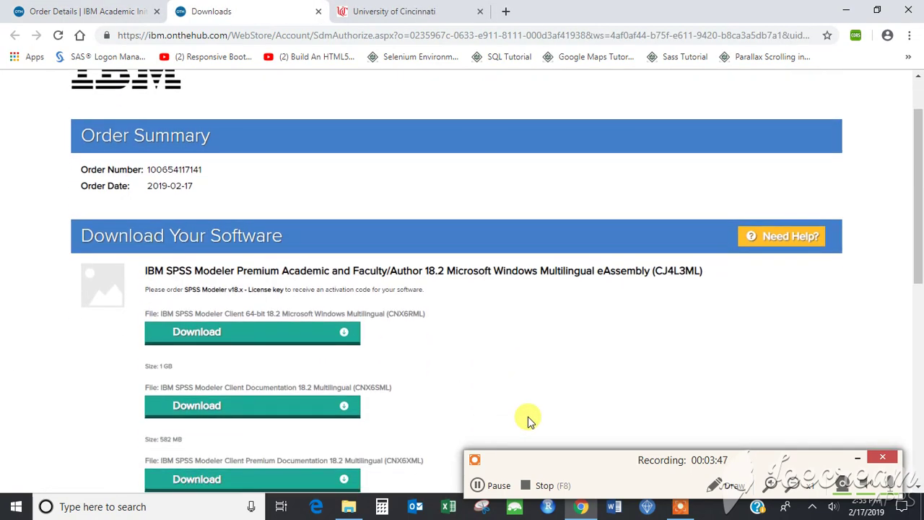